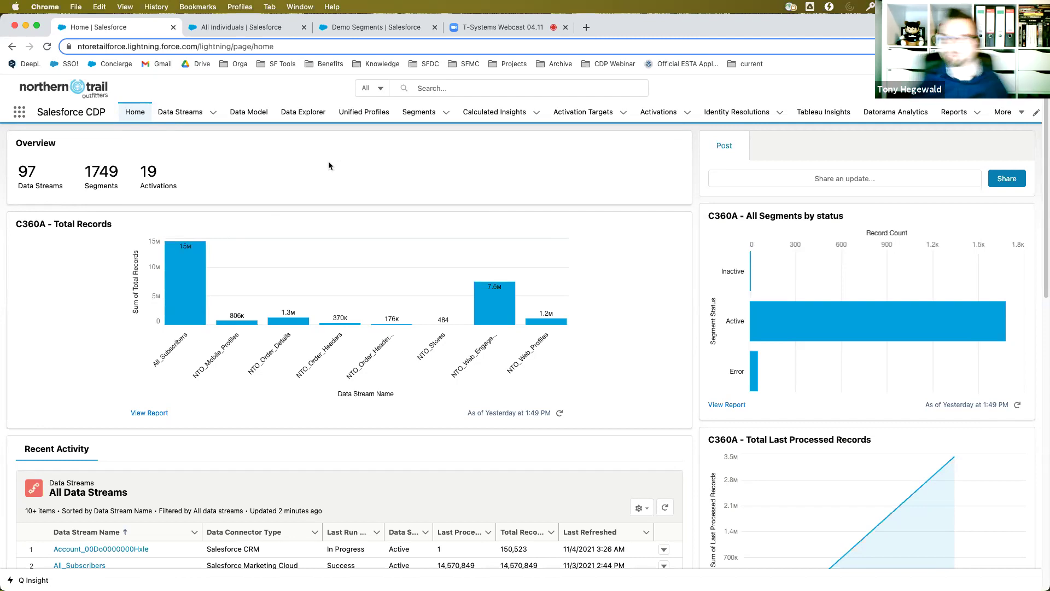
- Examine the home dashboard's record charts and its lists of data streams, segments and activations
{"action": "scroll", "coordinate": [441, 219], "scroll_direction": "down", "scroll_amount": 1}
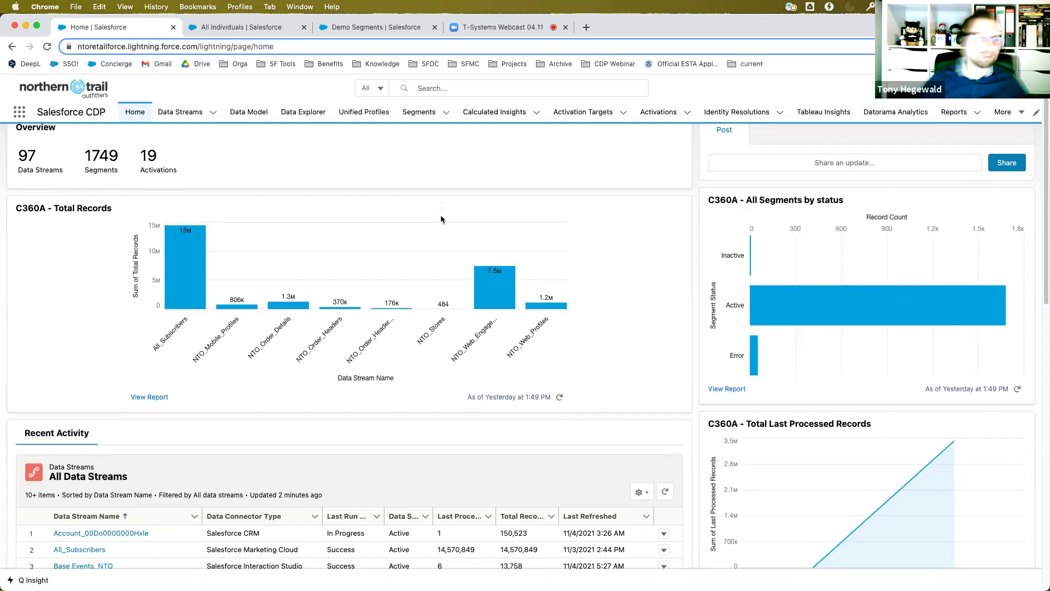
{"action": "scroll", "coordinate": [441, 216], "scroll_direction": "down", "scroll_amount": 2}
{"action": "scroll", "coordinate": [441, 219], "scroll_direction": "down", "scroll_amount": 10}
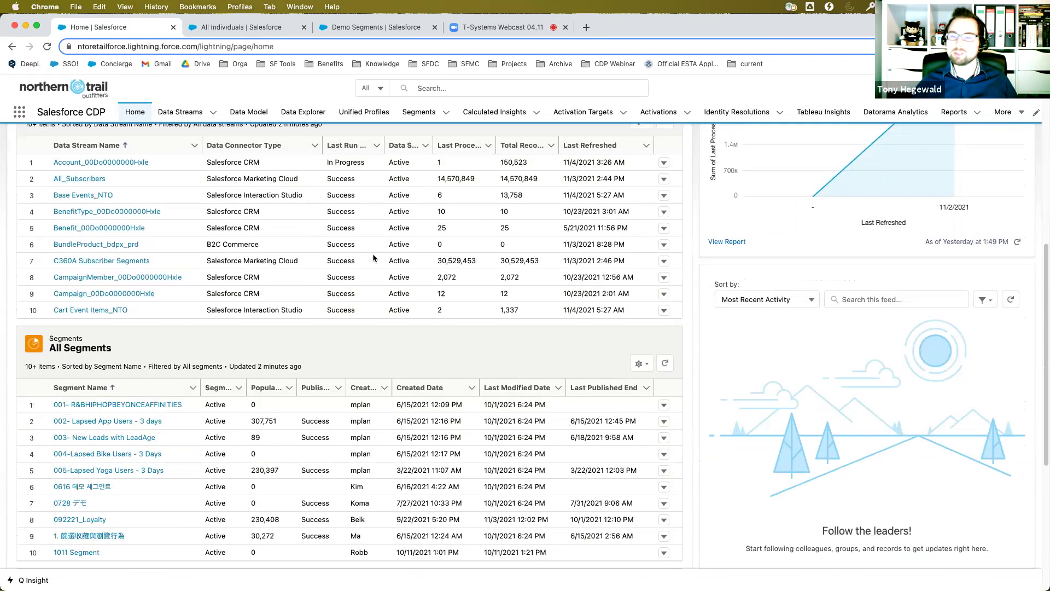
{"action": "scroll", "coordinate": [329, 307], "scroll_direction": "up", "scroll_amount": 2}
{"action": "scroll", "coordinate": [279, 363], "scroll_direction": "down", "scroll_amount": 5}
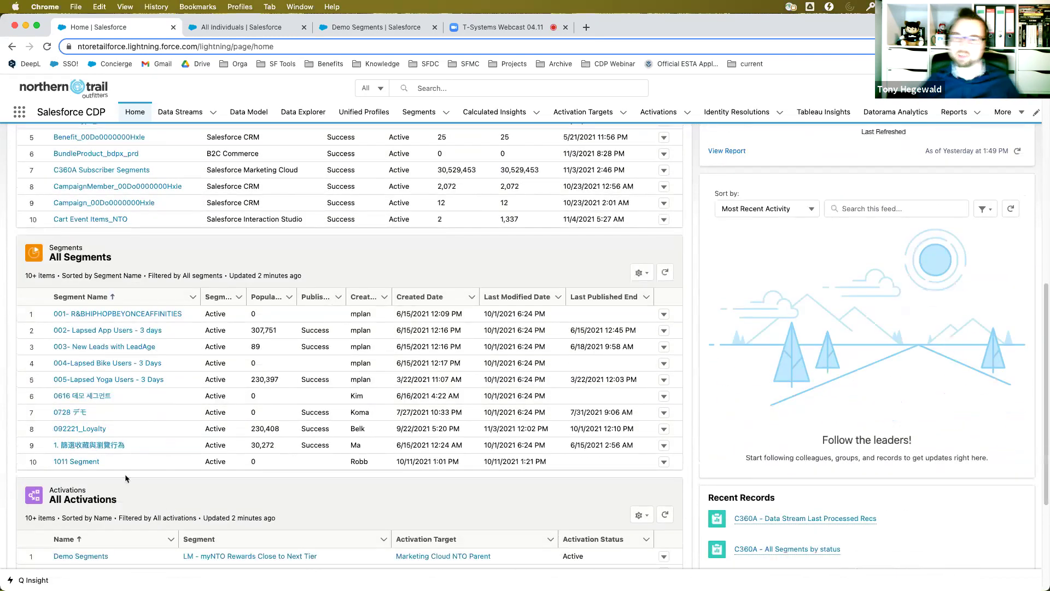
{"action": "scroll", "coordinate": [125, 478], "scroll_direction": "down", "scroll_amount": 2}
{"action": "scroll", "coordinate": [508, 346], "scroll_direction": "down", "scroll_amount": 4}
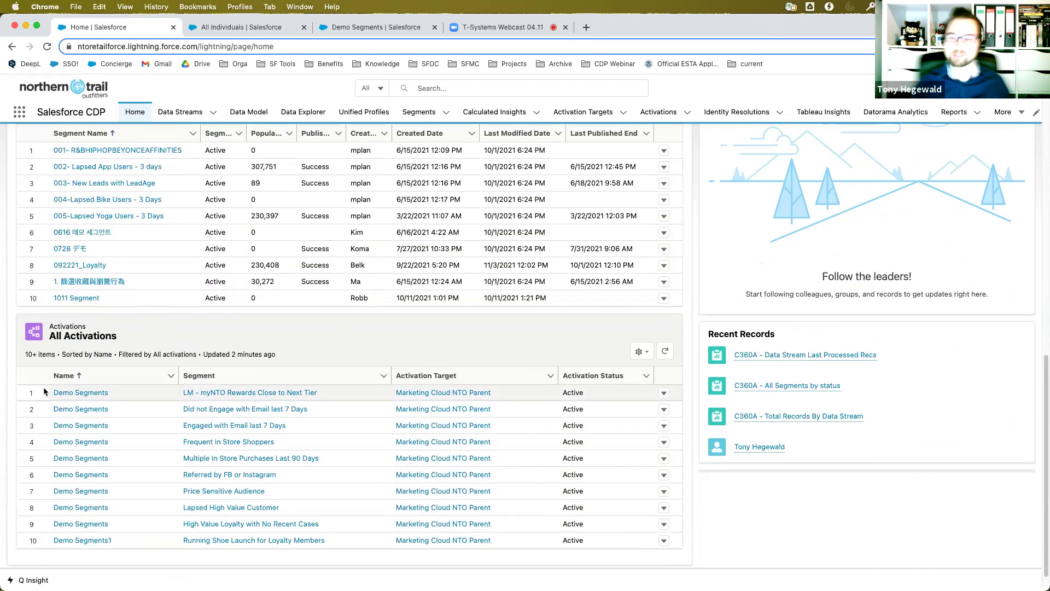
{"action": "scroll", "coordinate": [152, 393], "scroll_direction": "up", "scroll_amount": 3}
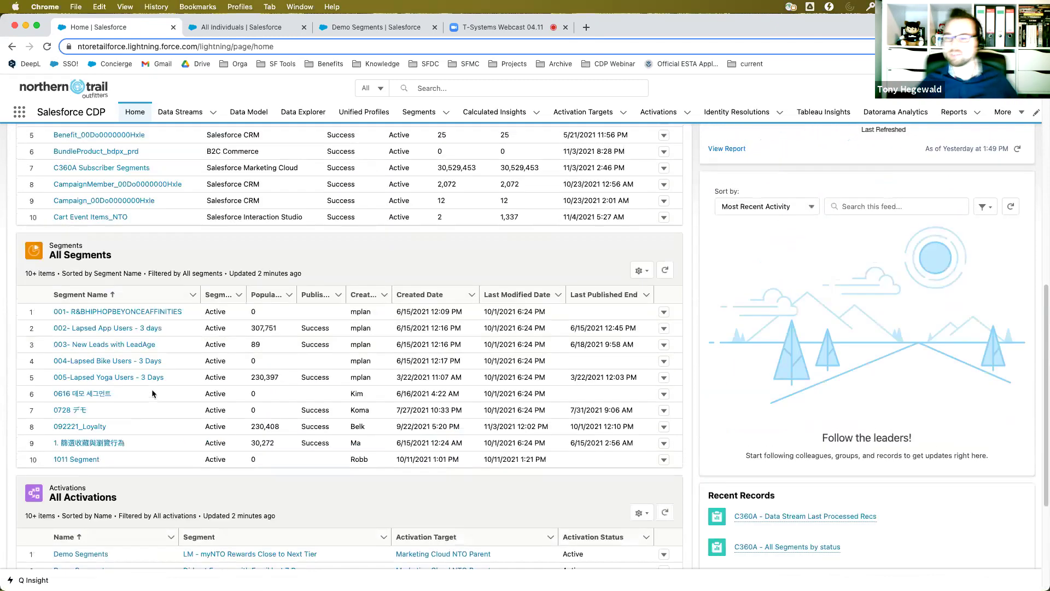
{"action": "scroll", "coordinate": [186, 416], "scroll_direction": "up", "scroll_amount": 9}
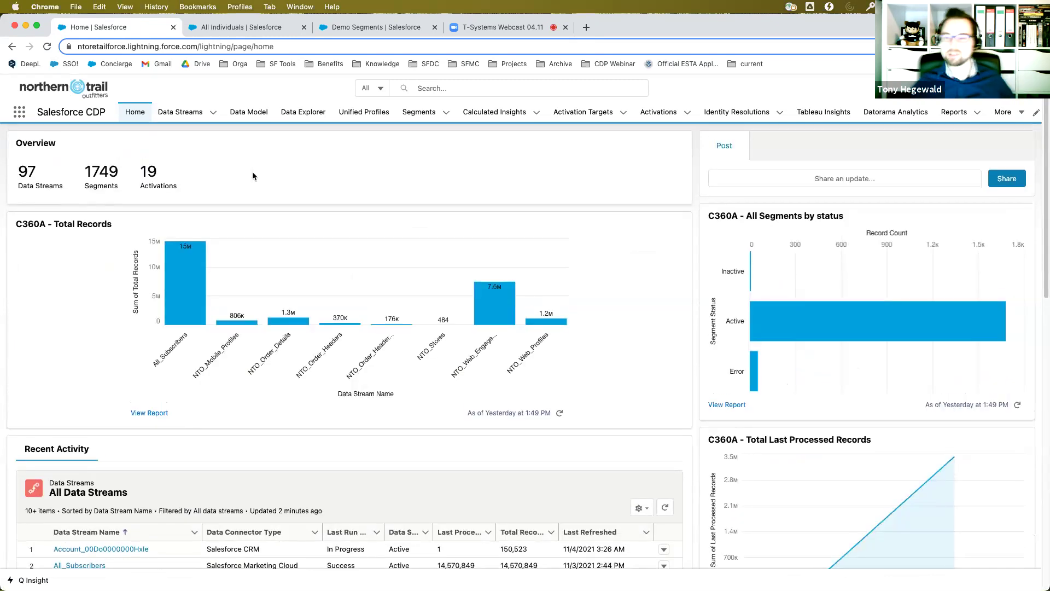
- Open the data streams list, review the source types offered for a new data stream, and close the setup without creating one
{"action": "left_click", "coordinate": [180, 112]}
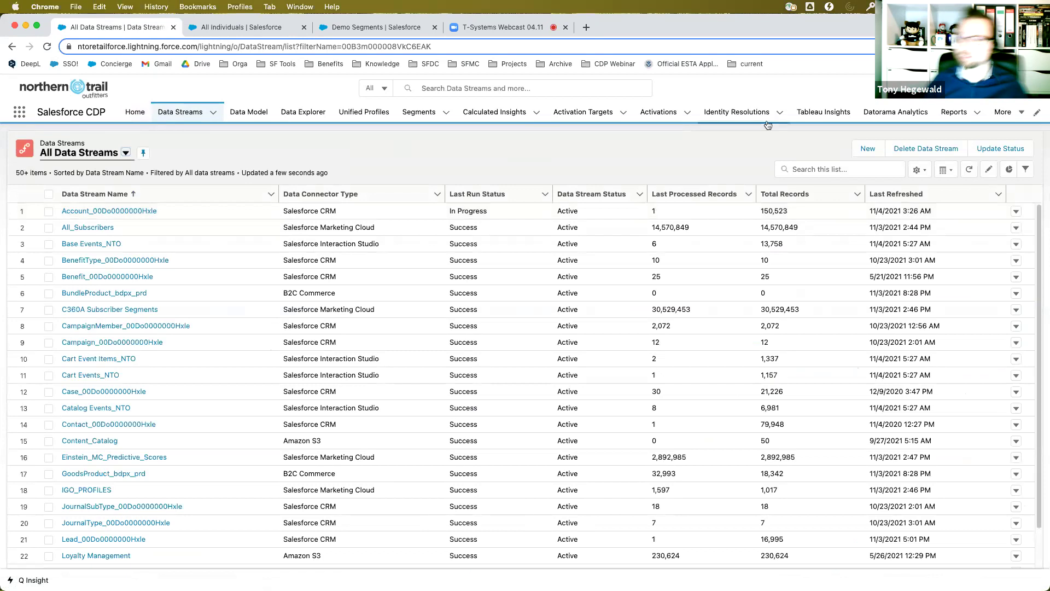
{"action": "left_click", "coordinate": [868, 149]}
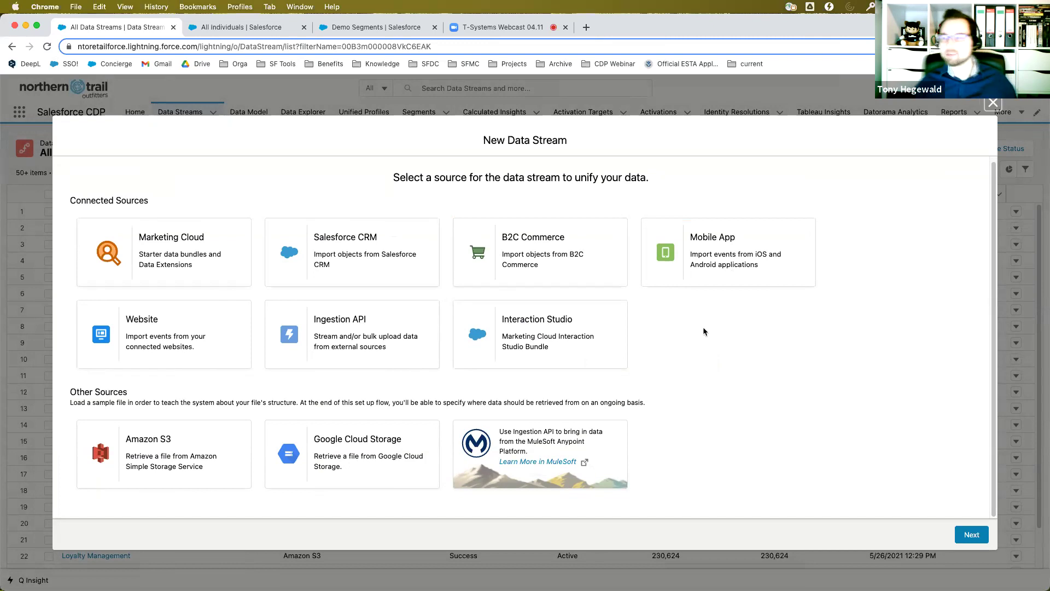
{"action": "left_click", "coordinate": [352, 367]}
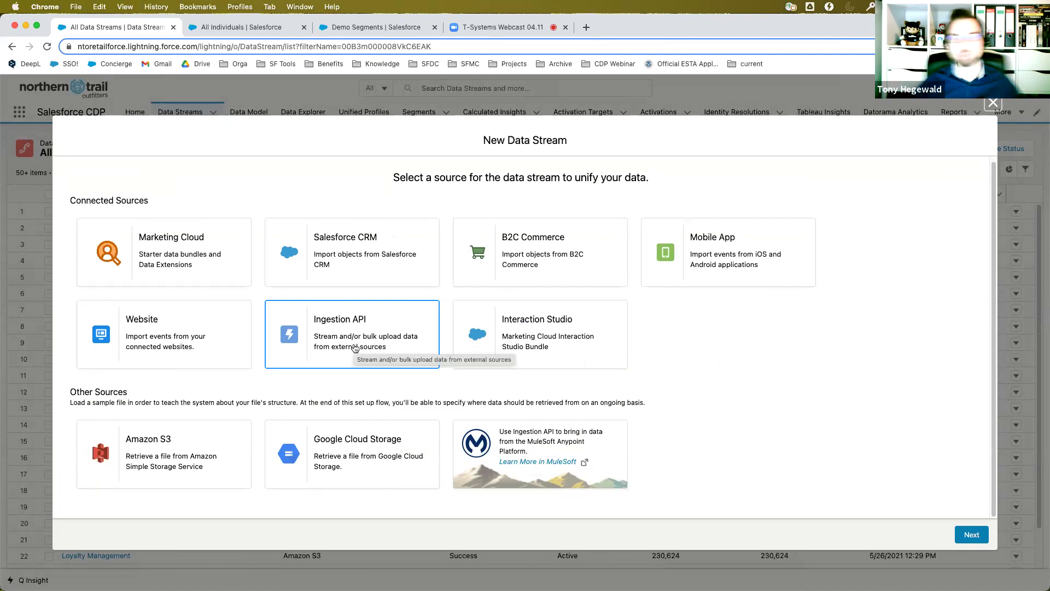
{"action": "left_click", "coordinate": [169, 429]}
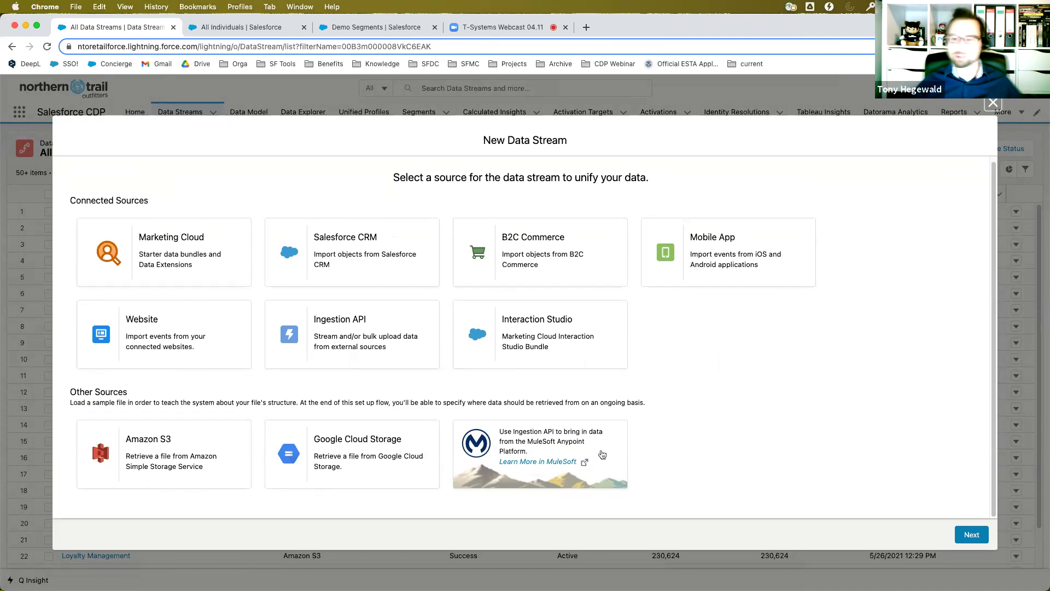
{"action": "left_click", "coordinate": [992, 103]}
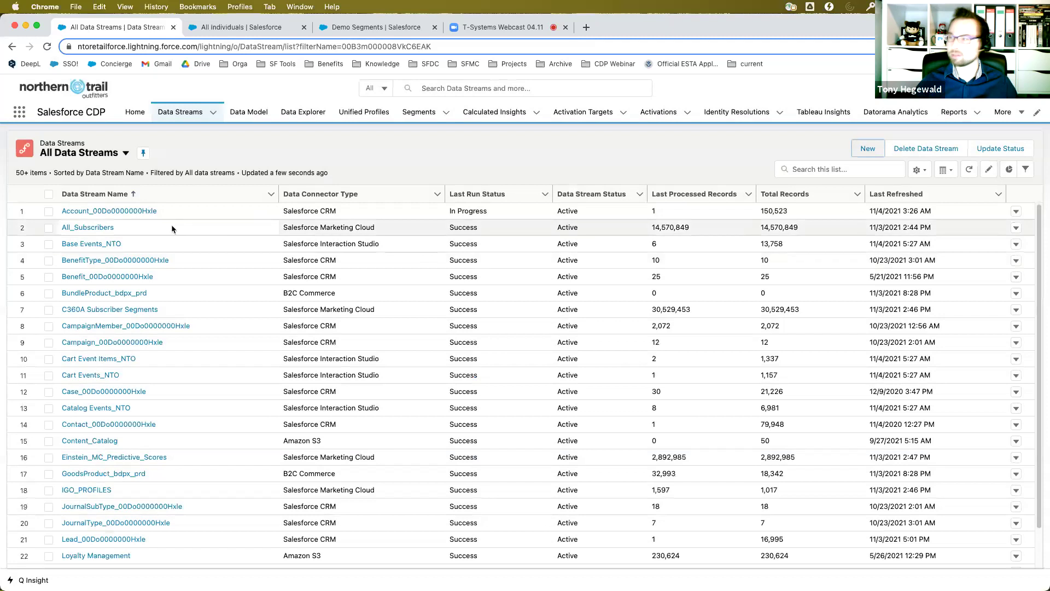
- Open the All_Subscribers data stream's mappings and examine how its fields connect to the contact point and Individual entities
{"action": "left_click", "coordinate": [91, 227]}
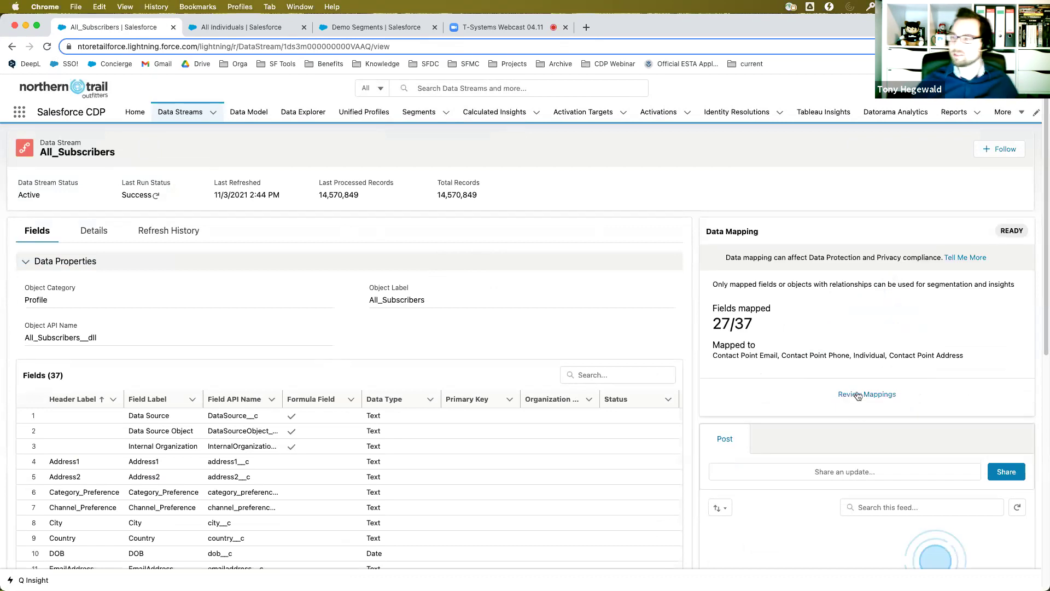
{"action": "left_click", "coordinate": [858, 394]}
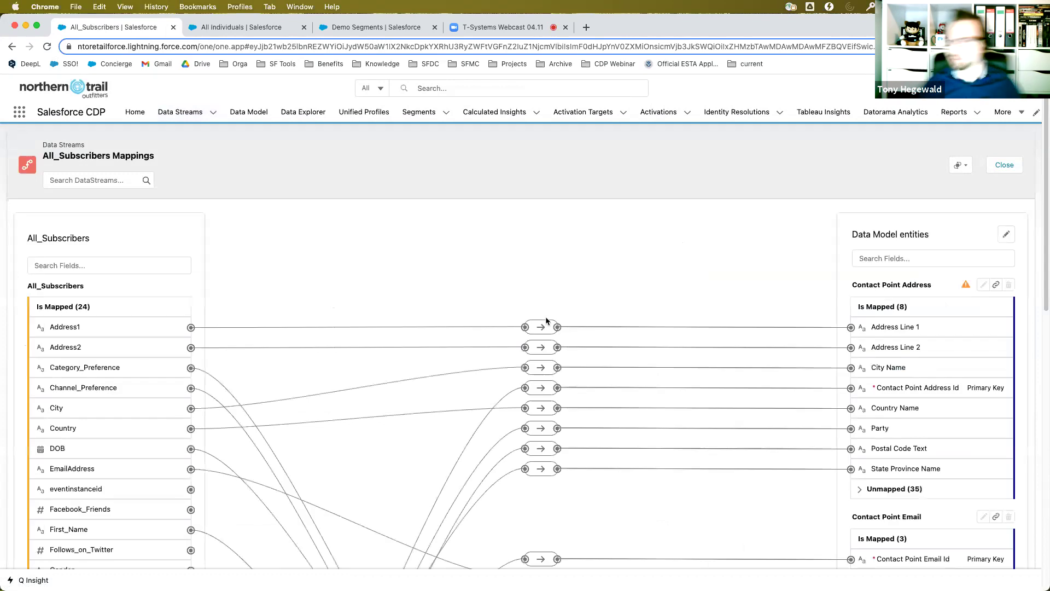
{"action": "scroll", "coordinate": [492, 370], "scroll_direction": "down", "scroll_amount": 1}
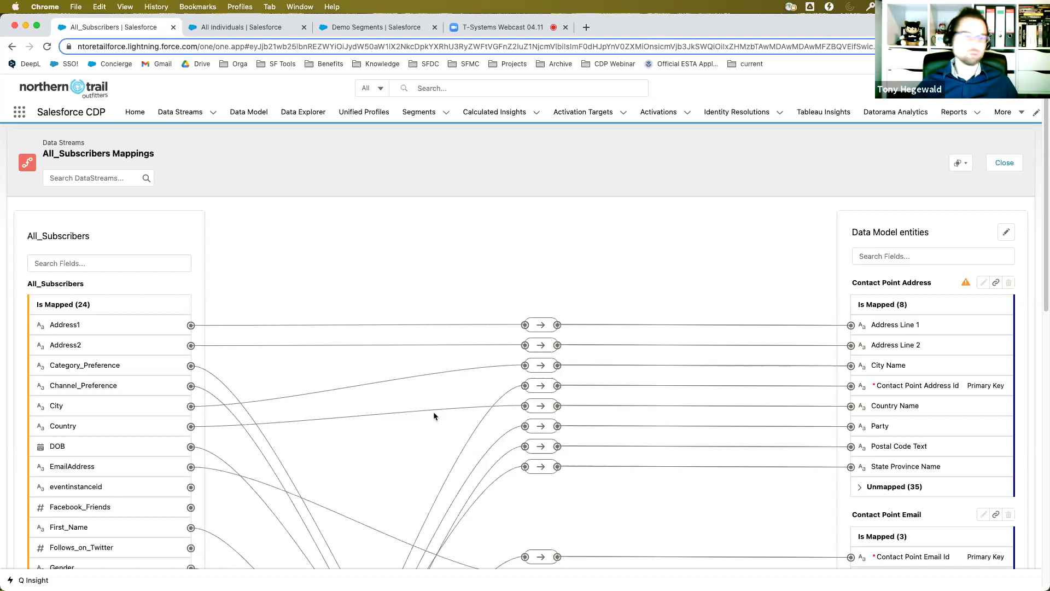
{"action": "scroll", "coordinate": [423, 415], "scroll_direction": "down", "scroll_amount": 3}
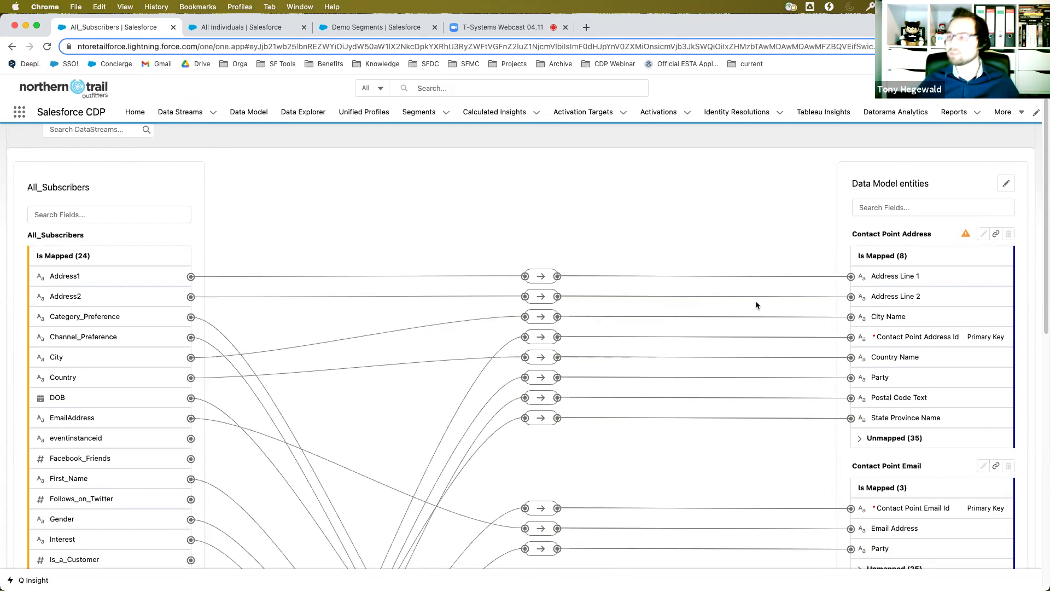
{"action": "scroll", "coordinate": [766, 302], "scroll_direction": "down", "scroll_amount": 1}
{"action": "scroll", "coordinate": [734, 290], "scroll_direction": "down", "scroll_amount": 1}
{"action": "scroll", "coordinate": [739, 291], "scroll_direction": "down", "scroll_amount": 3}
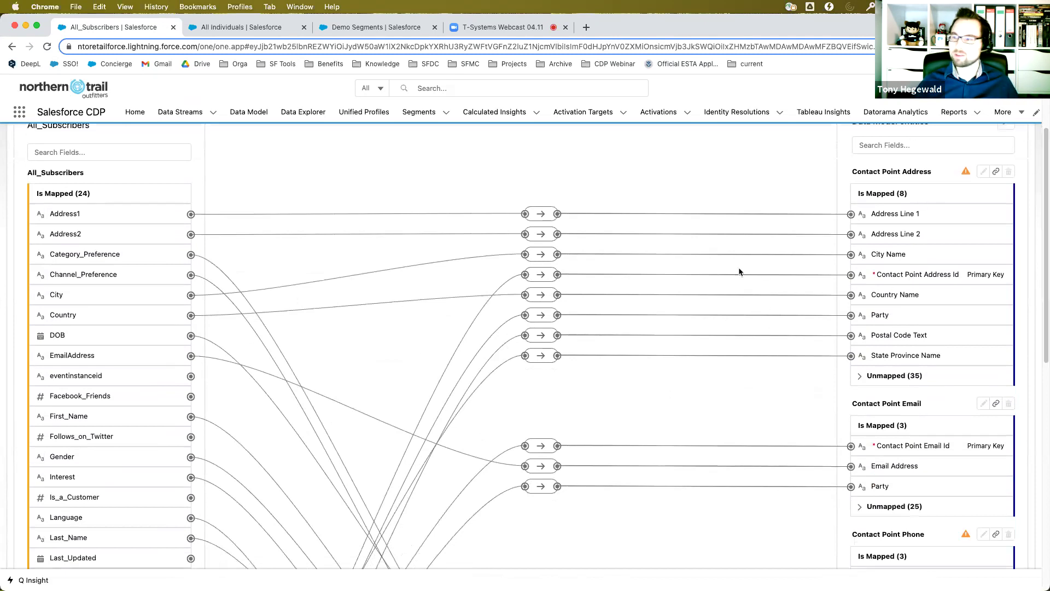
{"action": "scroll", "coordinate": [749, 299], "scroll_direction": "down", "scroll_amount": 1}
{"action": "scroll", "coordinate": [736, 365], "scroll_direction": "down", "scroll_amount": 1}
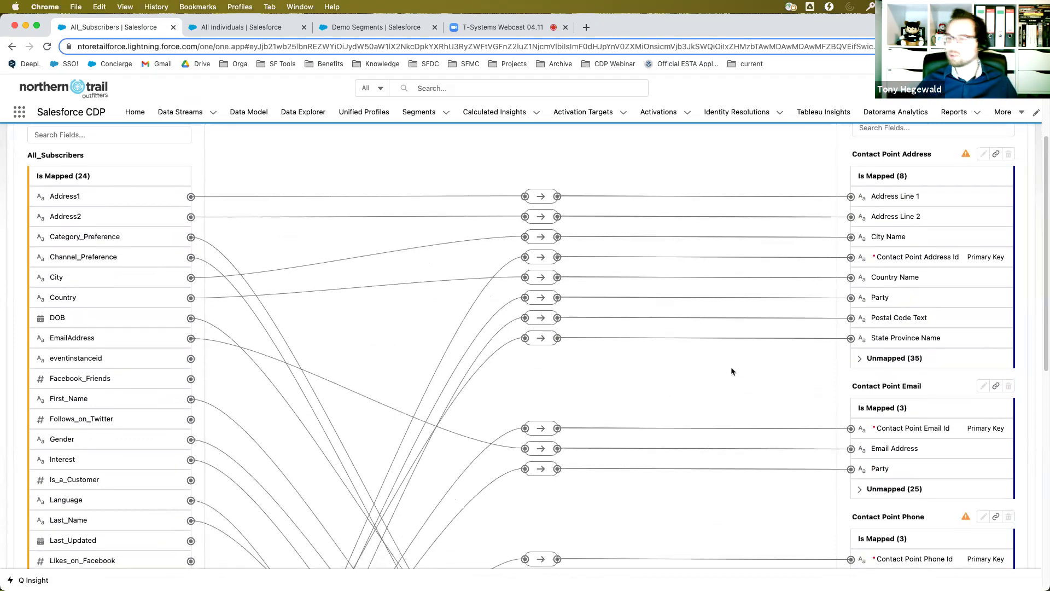
{"action": "scroll", "coordinate": [728, 373], "scroll_direction": "down", "scroll_amount": 3}
{"action": "scroll", "coordinate": [724, 373], "scroll_direction": "down", "scroll_amount": 2}
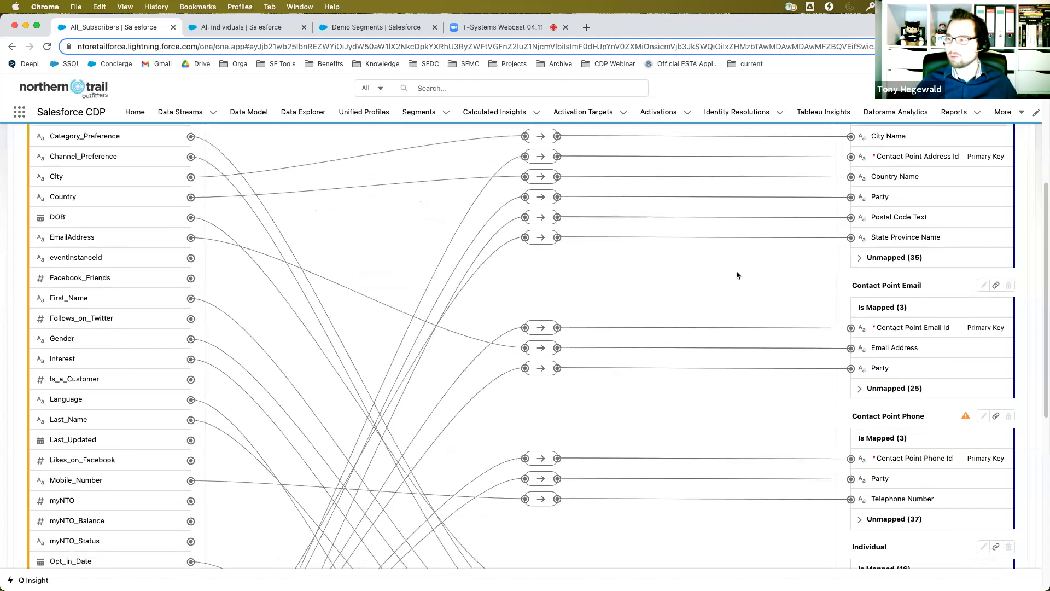
{"action": "scroll", "coordinate": [738, 315], "scroll_direction": "down", "scroll_amount": 3}
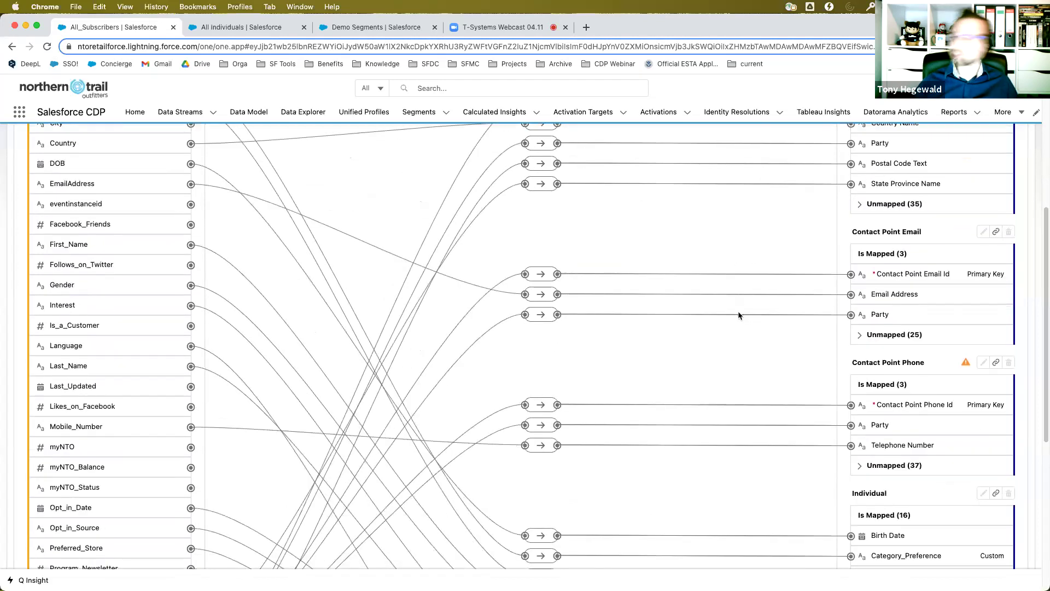
{"action": "scroll", "coordinate": [890, 353], "scroll_direction": "down", "scroll_amount": 1}
{"action": "scroll", "coordinate": [891, 353], "scroll_direction": "down", "scroll_amount": 4}
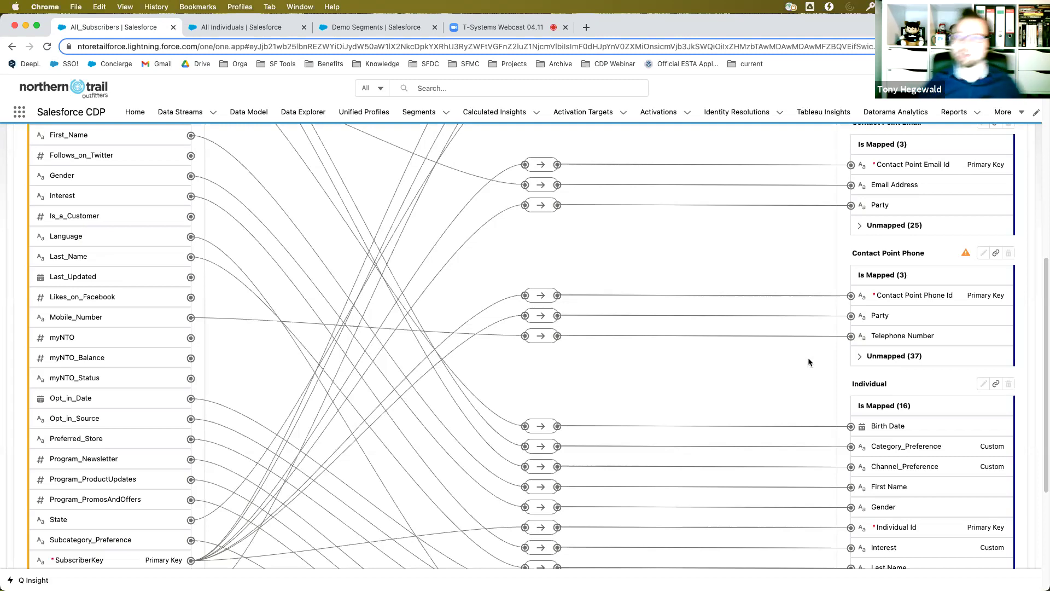
- Bring up the All Individuals identity resolution ruleset and review its summary figures and match rules
{"action": "left_click", "coordinate": [235, 29]}
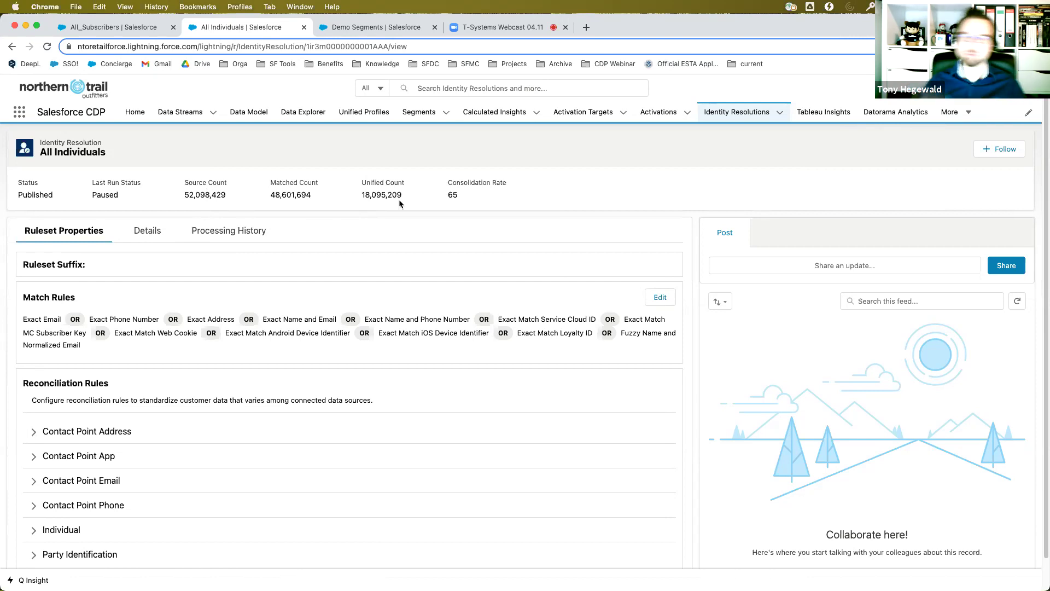
{"action": "scroll", "coordinate": [401, 218], "scroll_direction": "down", "scroll_amount": 1}
{"action": "scroll", "coordinate": [402, 216], "scroll_direction": "down", "scroll_amount": 1}
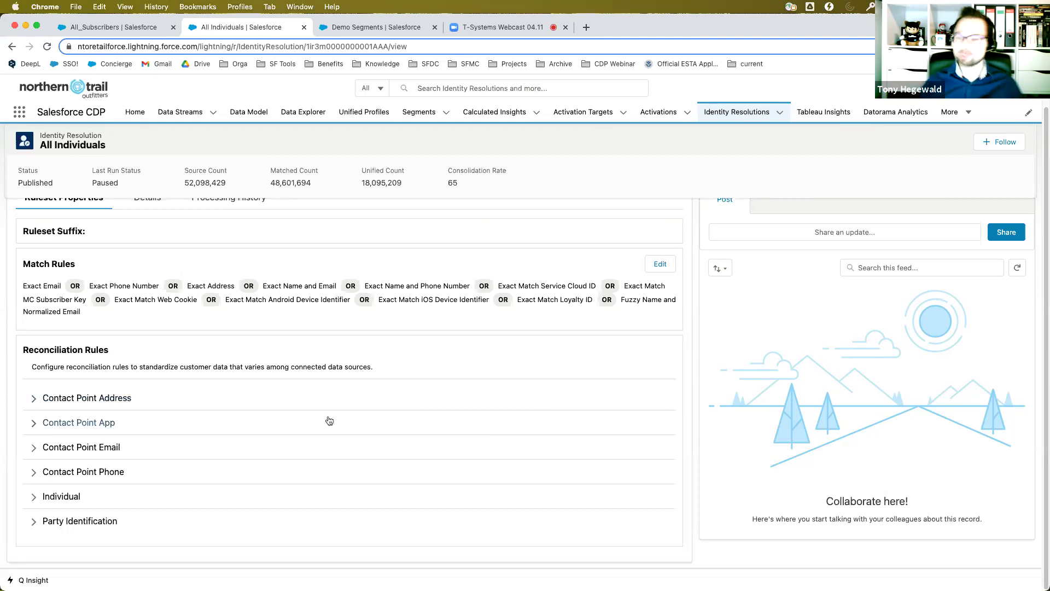
- Expand the Individual reconciliation rules and examine which rule applies to each field
{"action": "left_click", "coordinate": [34, 497]}
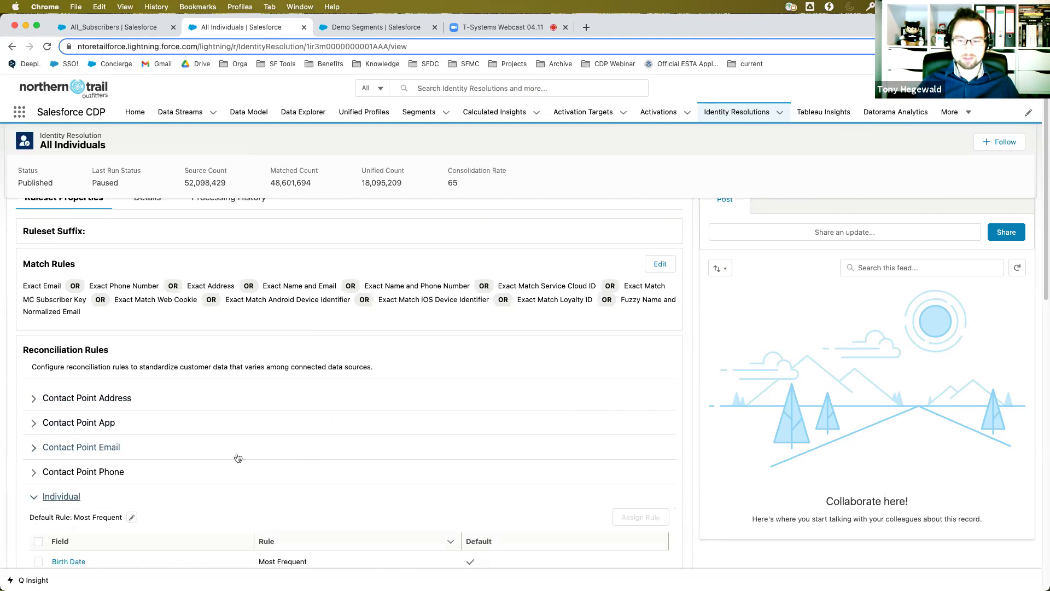
{"action": "scroll", "coordinate": [238, 457], "scroll_direction": "down", "scroll_amount": 5}
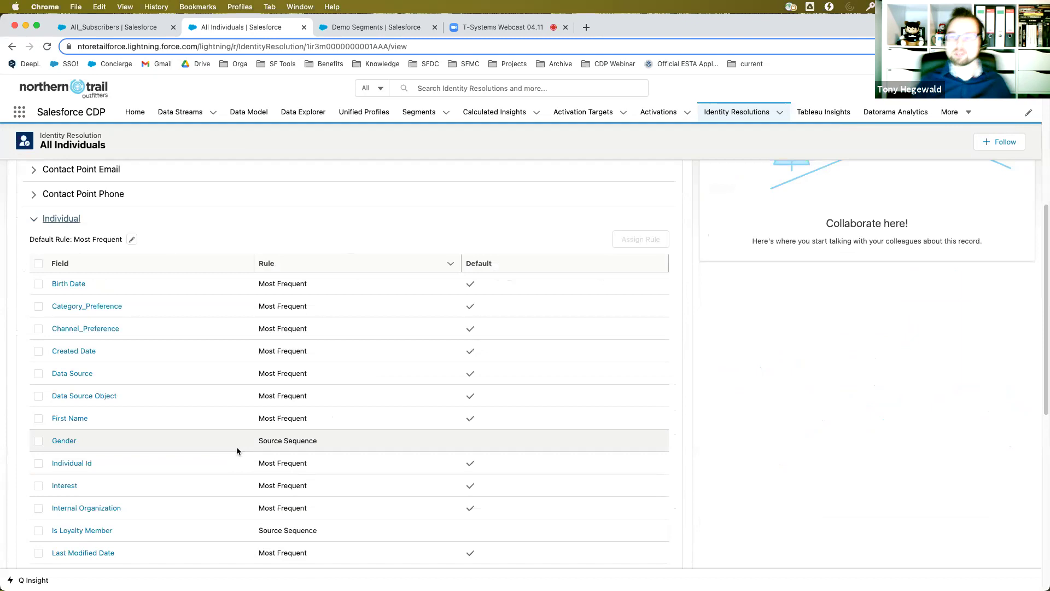
{"action": "scroll", "coordinate": [221, 448], "scroll_direction": "up", "scroll_amount": 1}
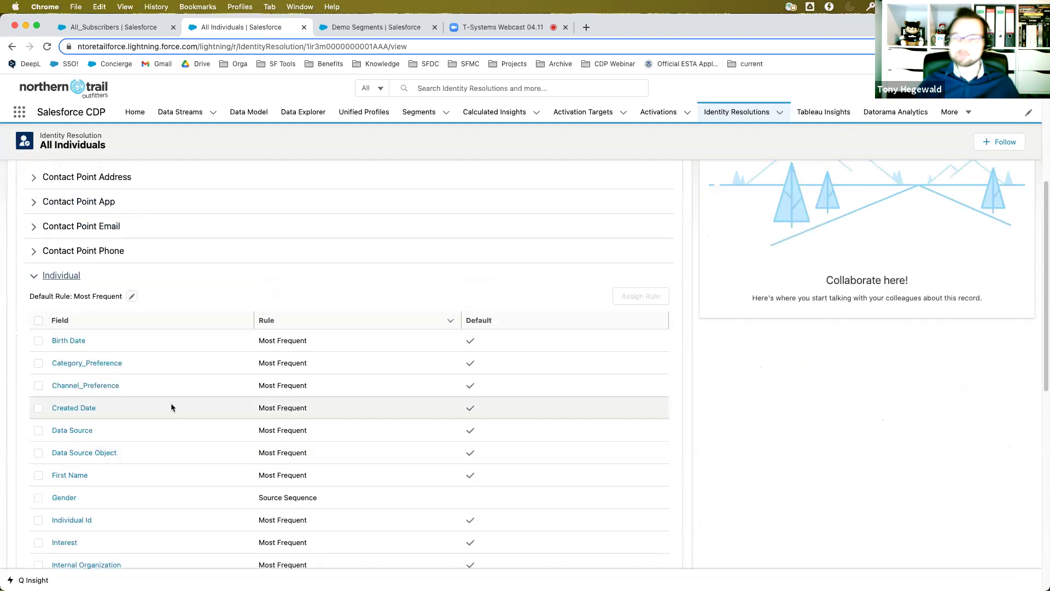
{"action": "scroll", "coordinate": [172, 407], "scroll_direction": "down", "scroll_amount": 2}
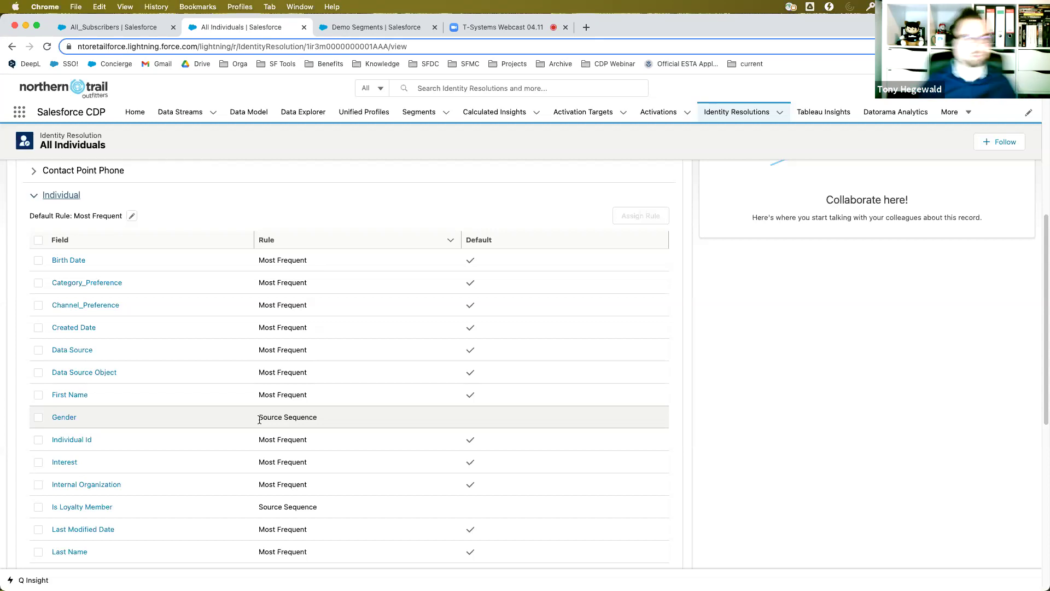
{"action": "scroll", "coordinate": [304, 435], "scroll_direction": "up", "scroll_amount": 1}
{"action": "scroll", "coordinate": [303, 435], "scroll_direction": "up", "scroll_amount": 5}
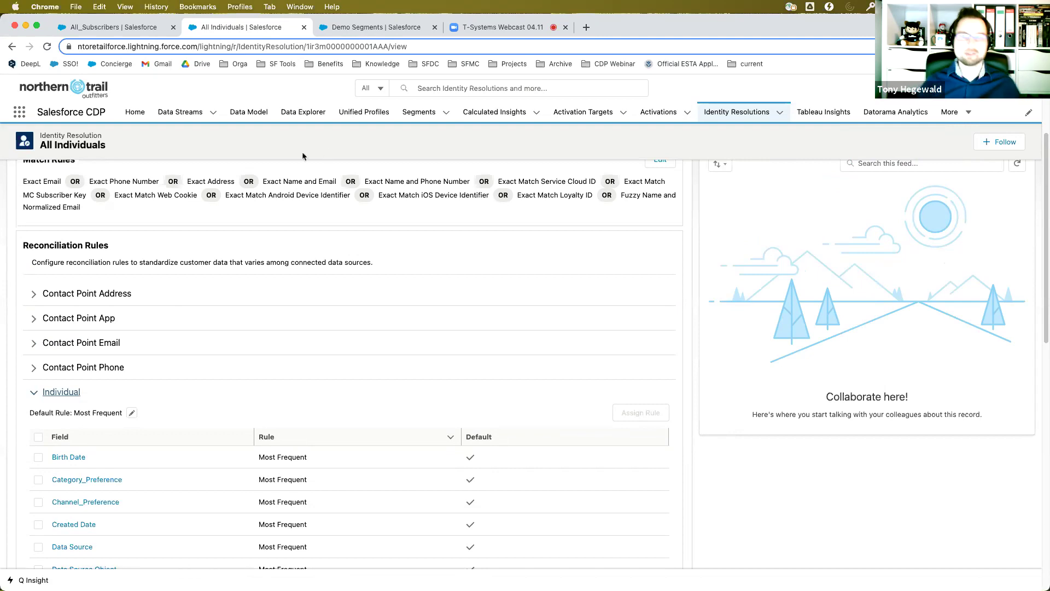
- Open the segment "002- Lapsed App Users - 3 days" and bring up its rules for editing
{"action": "left_click", "coordinate": [419, 112]}
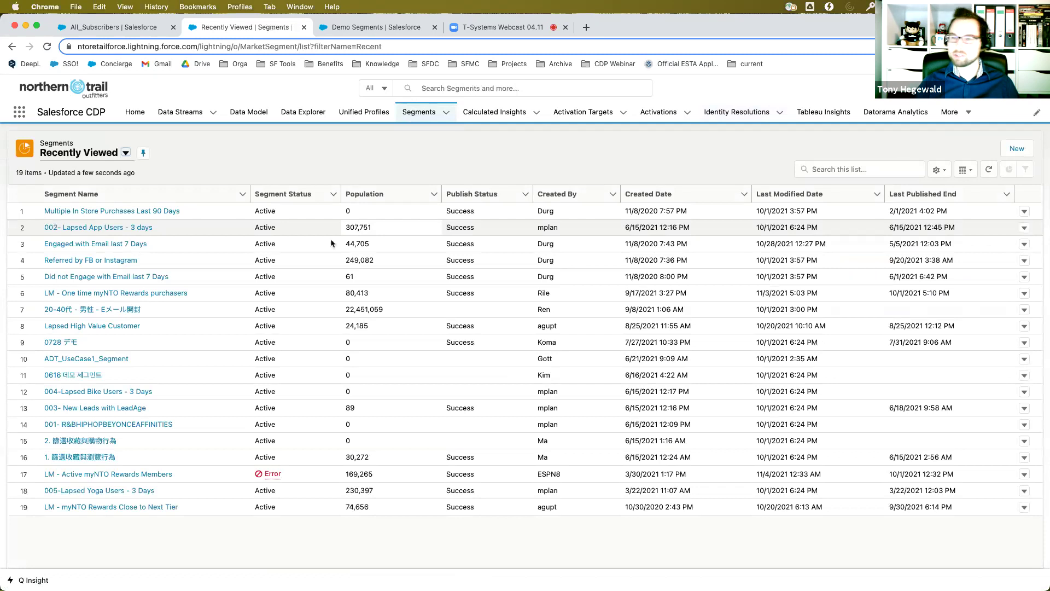
{"action": "left_click", "coordinate": [97, 229]}
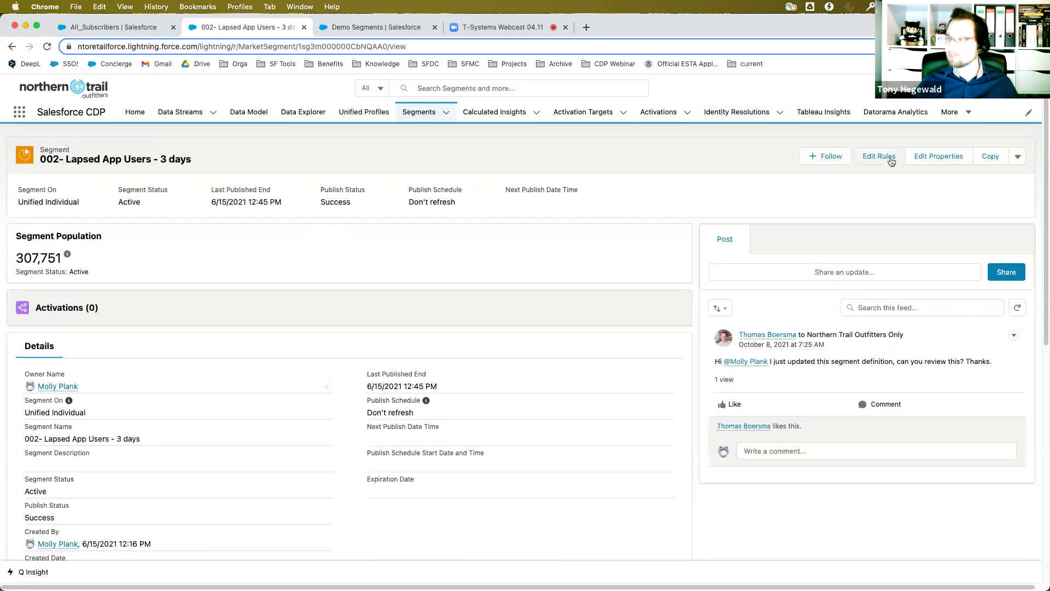
{"action": "left_click", "coordinate": [878, 156]}
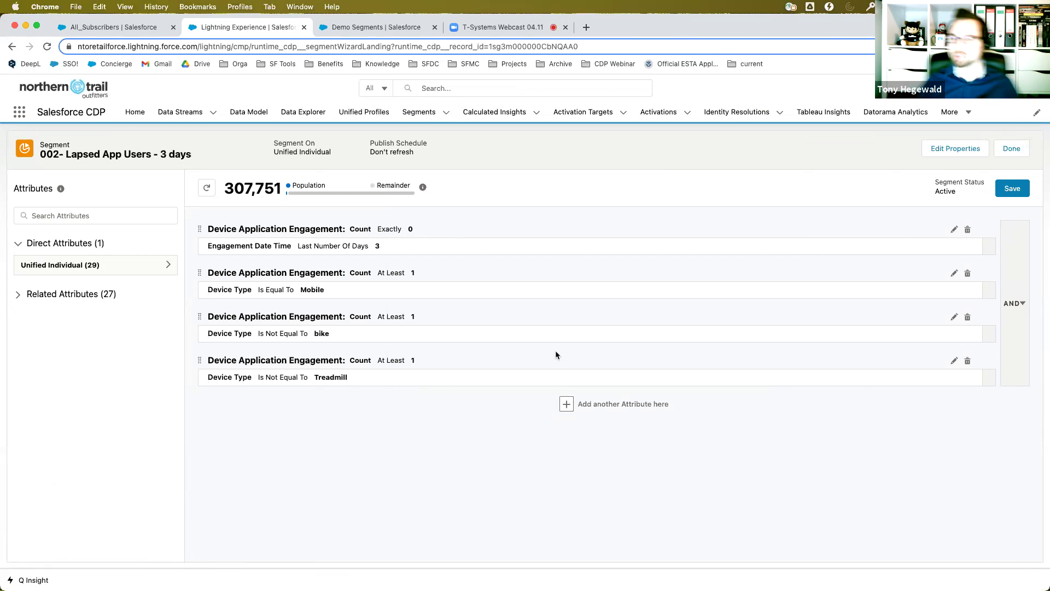
- Browse the Unified Individual direct attributes and the related attributes available for building the segment's rules
{"action": "left_click", "coordinate": [140, 264]}
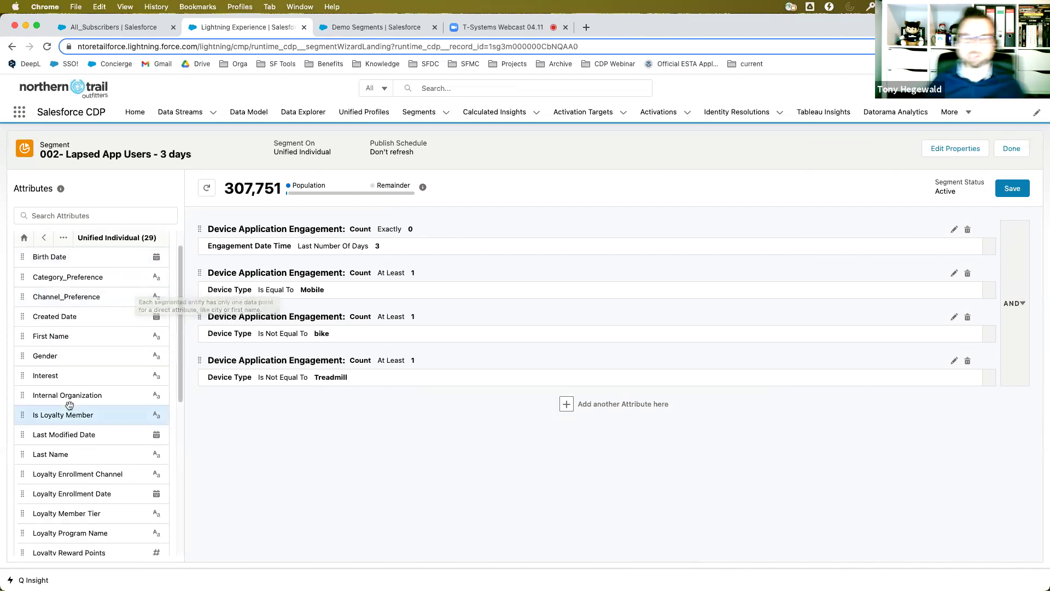
{"action": "scroll", "coordinate": [93, 372], "scroll_direction": "down", "scroll_amount": 1}
{"action": "scroll", "coordinate": [95, 372], "scroll_direction": "down", "scroll_amount": 5}
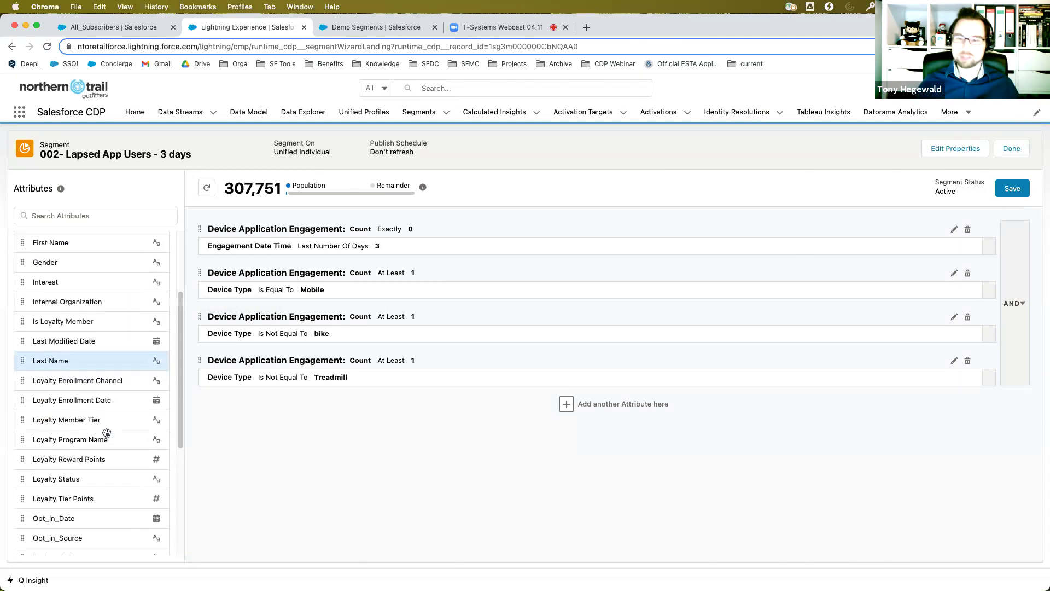
{"action": "scroll", "coordinate": [98, 285], "scroll_direction": "down", "scroll_amount": 13}
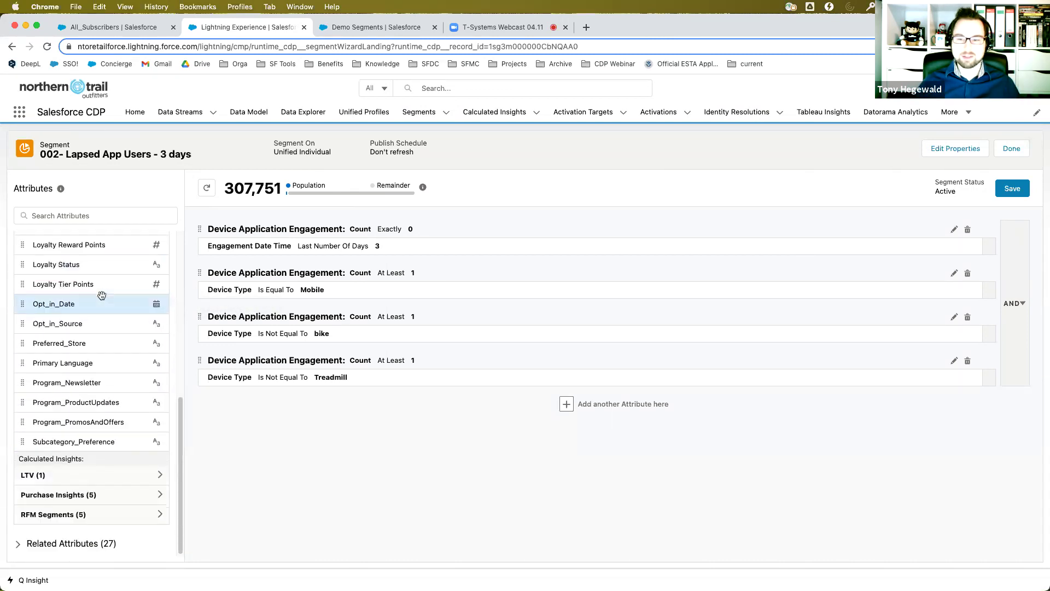
{"action": "left_click", "coordinate": [30, 544]}
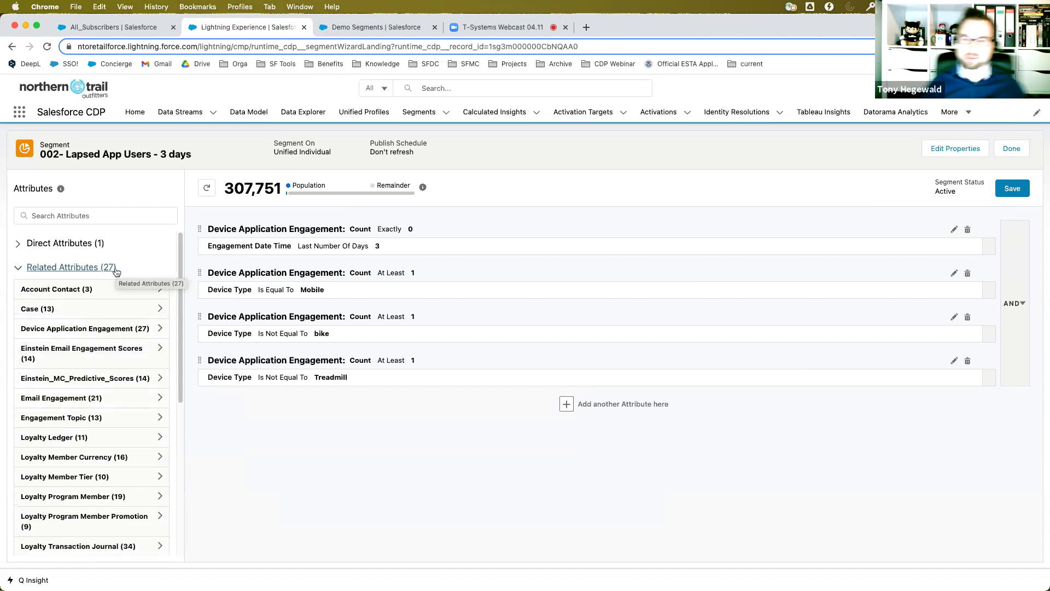
{"action": "scroll", "coordinate": [104, 398], "scroll_direction": "down", "scroll_amount": 5}
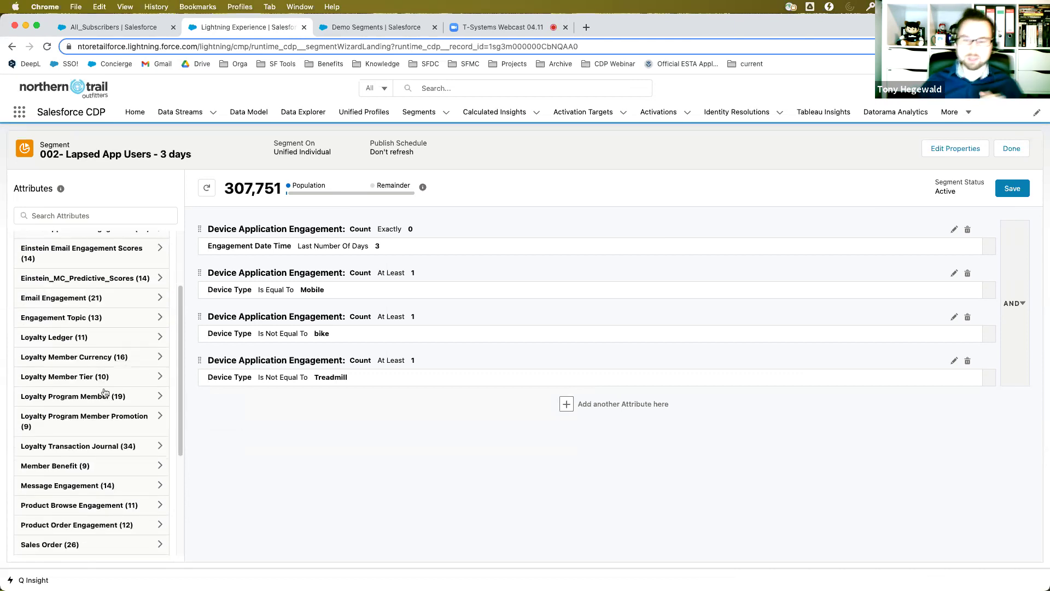
- Look through the remaining related attributes of the segment, from the loyalty data down to Website Engagement
{"action": "scroll", "coordinate": [106, 395], "scroll_direction": "down", "scroll_amount": 1}
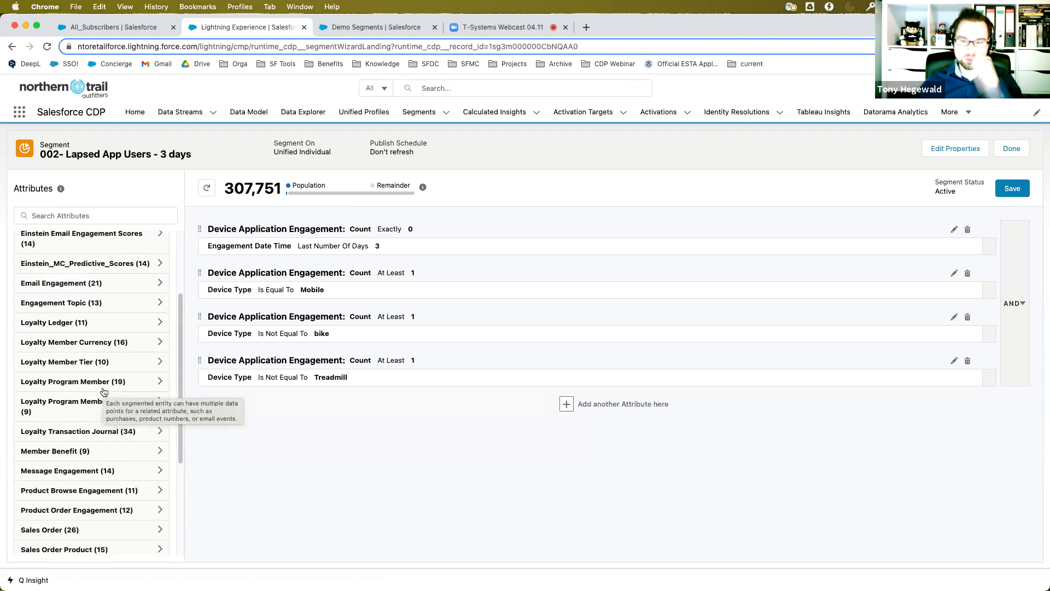
{"action": "scroll", "coordinate": [104, 394], "scroll_direction": "down", "scroll_amount": 8}
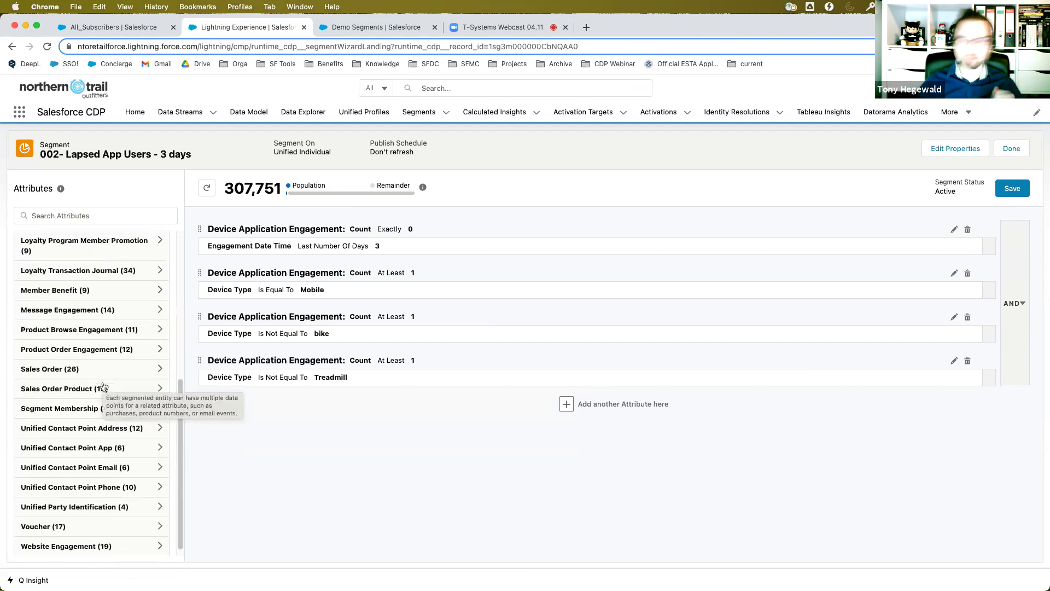
{"action": "scroll", "coordinate": [106, 495], "scroll_direction": "up", "scroll_amount": 1}
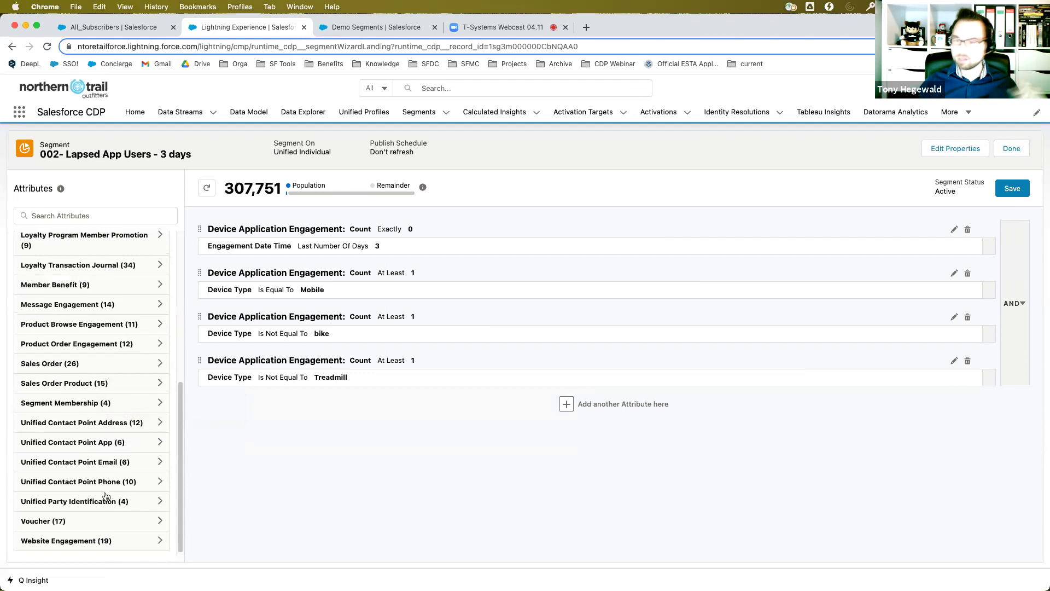
{"action": "scroll", "coordinate": [106, 495], "scroll_direction": "up", "scroll_amount": 7}
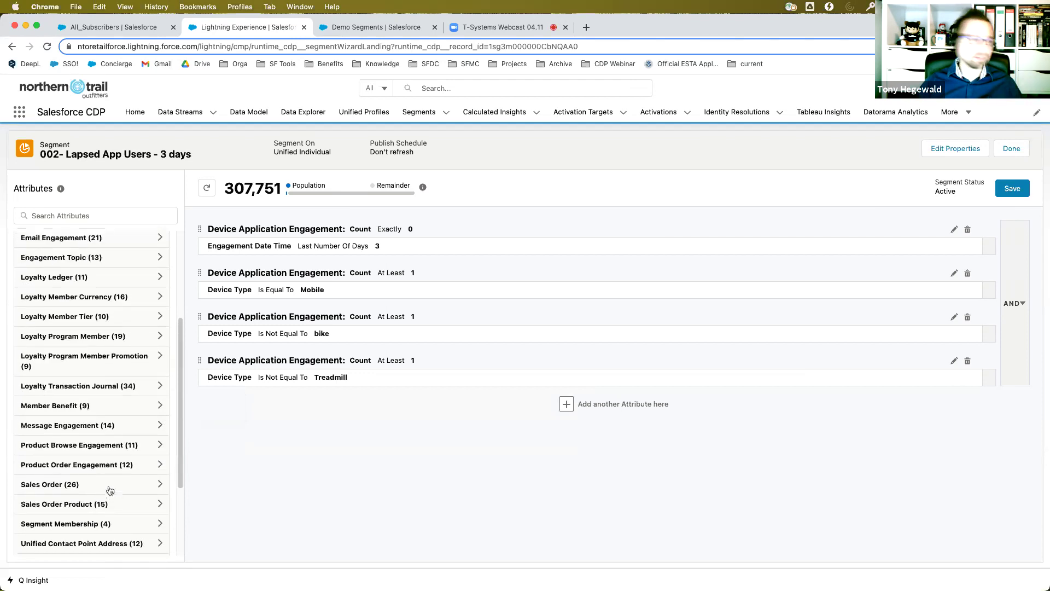
{"action": "scroll", "coordinate": [109, 488], "scroll_direction": "up", "scroll_amount": 8}
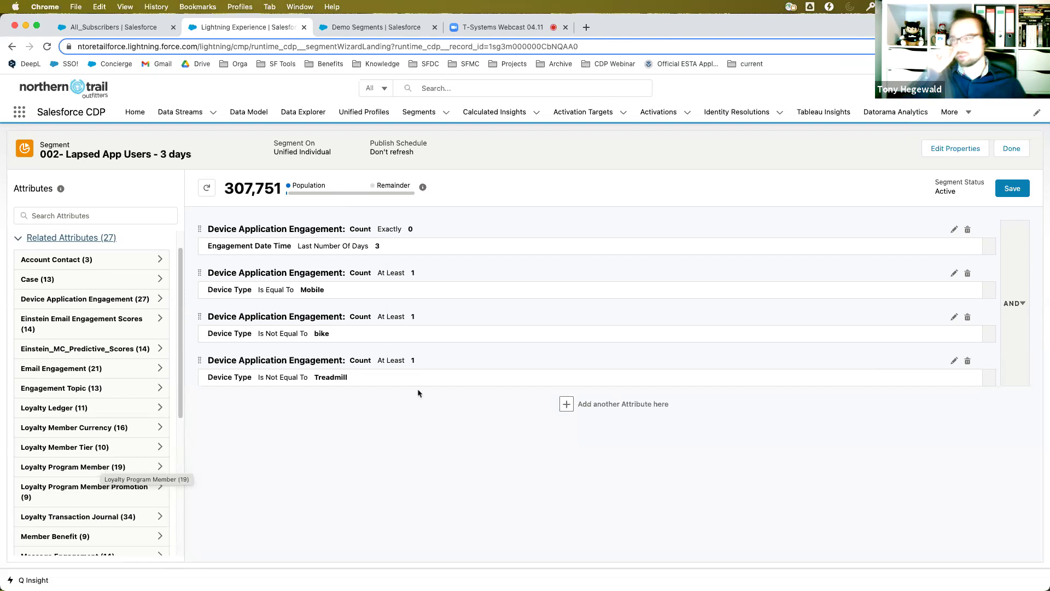
- Add the Unified Individual's Gender attribute as a new segment rule with the Is Equal To operator, and examine the other operators offered
{"action": "scroll", "coordinate": [129, 235], "scroll_direction": "up", "scroll_amount": 2}
{"action": "left_click", "coordinate": [54, 243]}
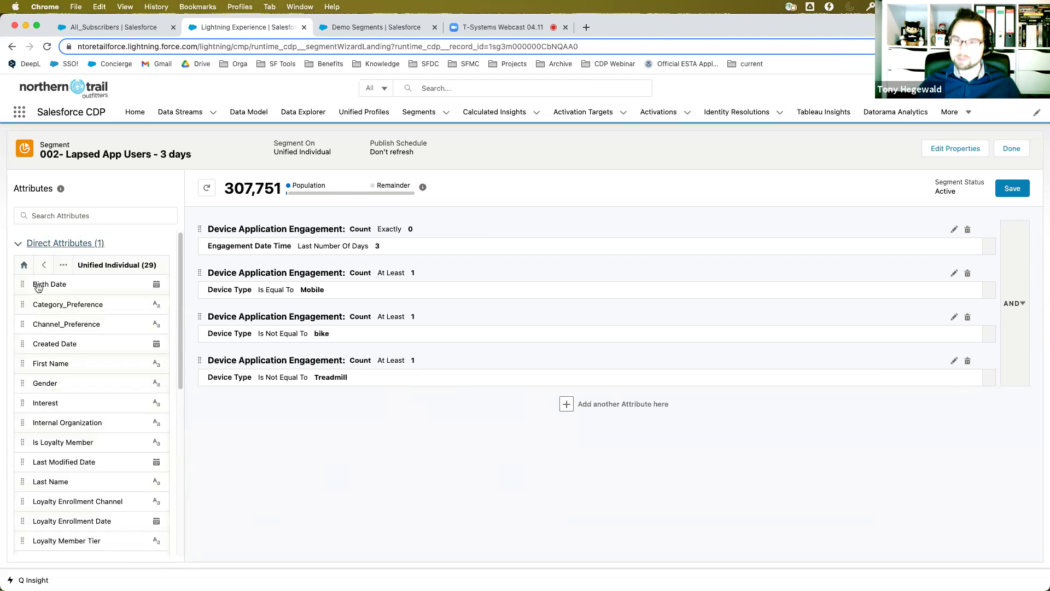
{"action": "left_click_drag", "start_coordinate": [38, 383], "coordinate": [430, 393]}
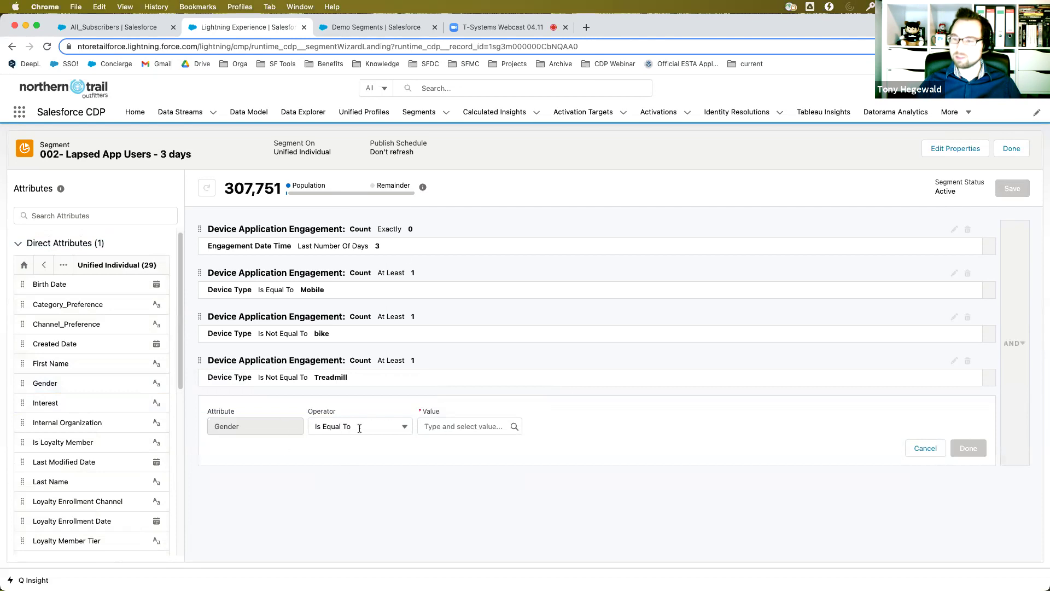
{"action": "left_click", "coordinate": [359, 429]}
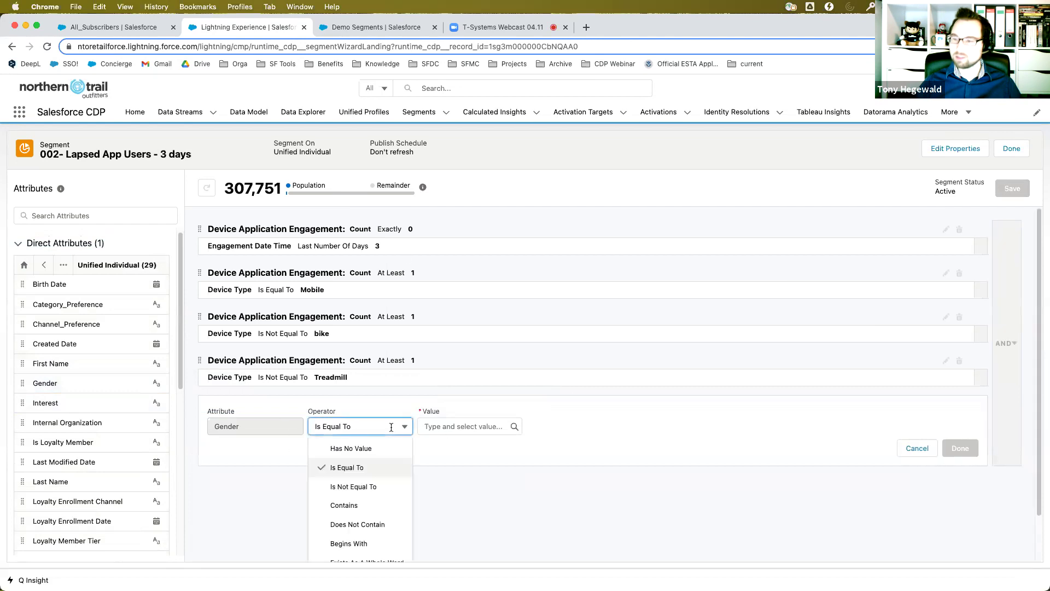
{"action": "left_click", "coordinate": [454, 428]}
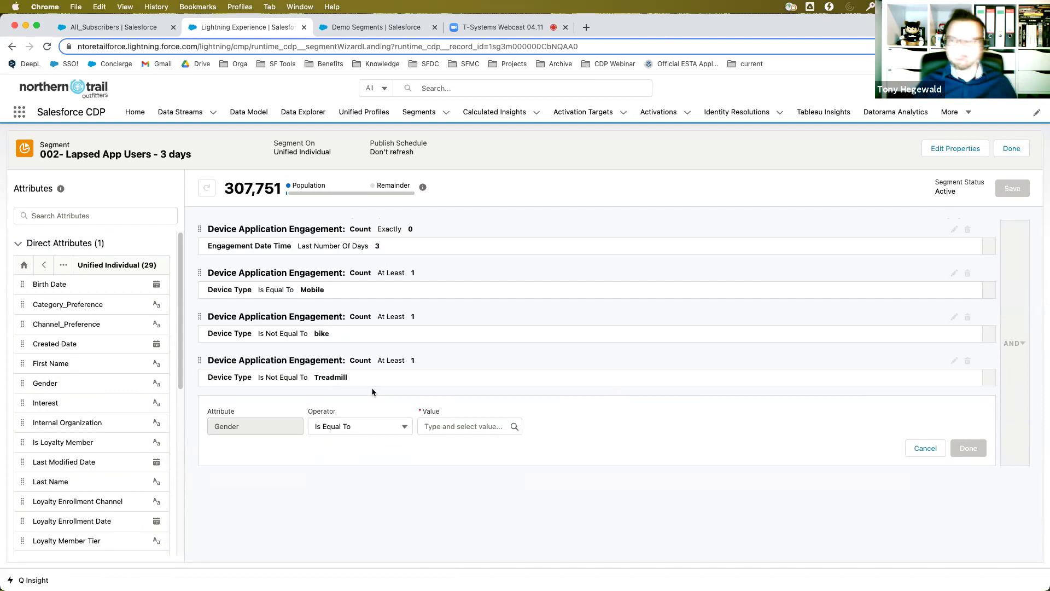
- In the Demo Segments activation, choose NTO Advertising as the activation target and Email as the contact point
{"action": "left_click", "coordinate": [374, 32]}
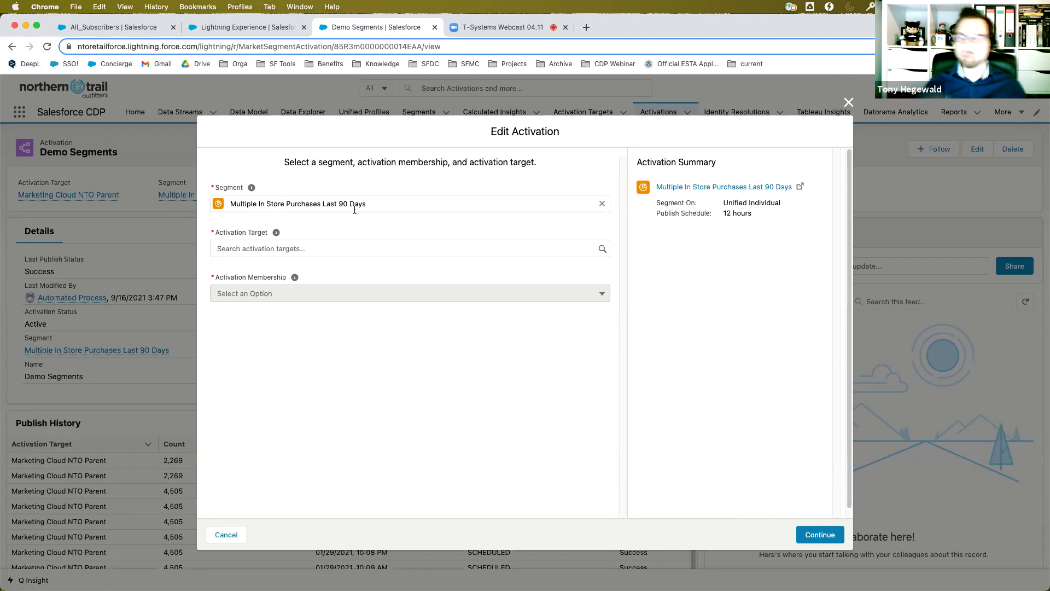
{"action": "left_click", "coordinate": [347, 247]}
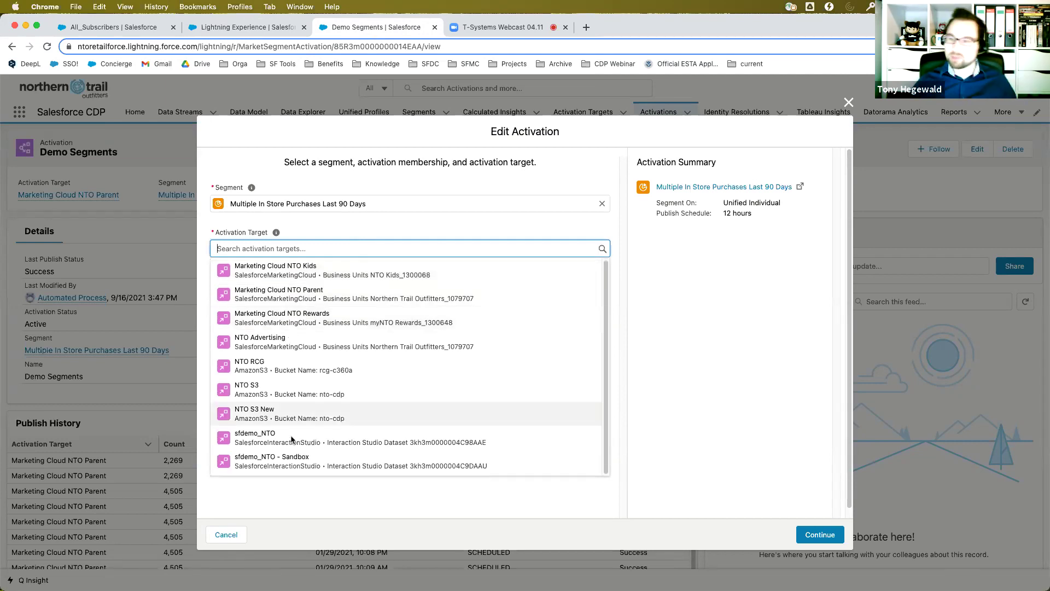
{"action": "left_click", "coordinate": [296, 343]}
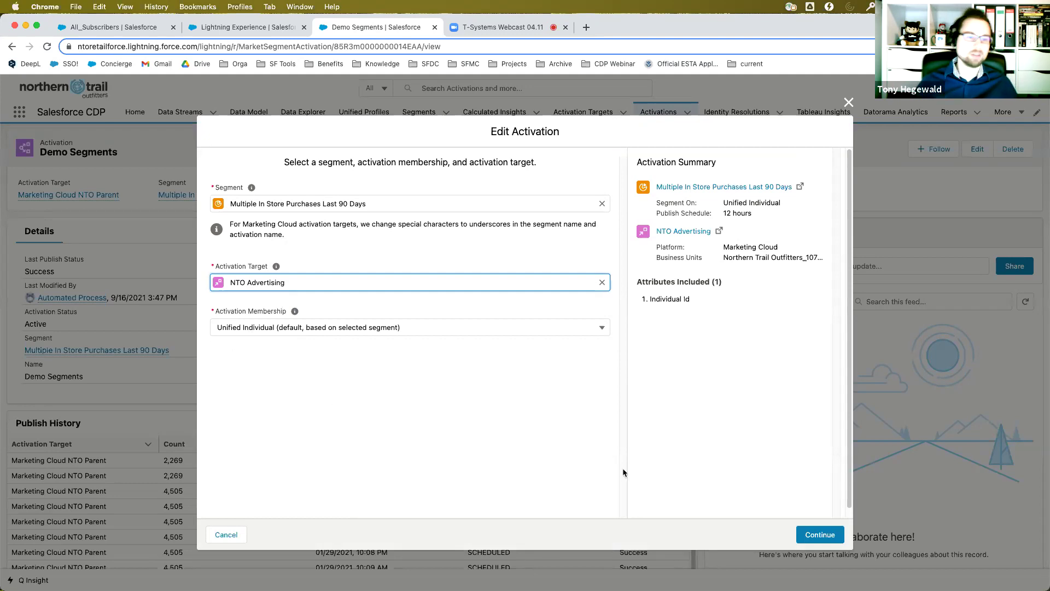
{"action": "left_click", "coordinate": [818, 533]}
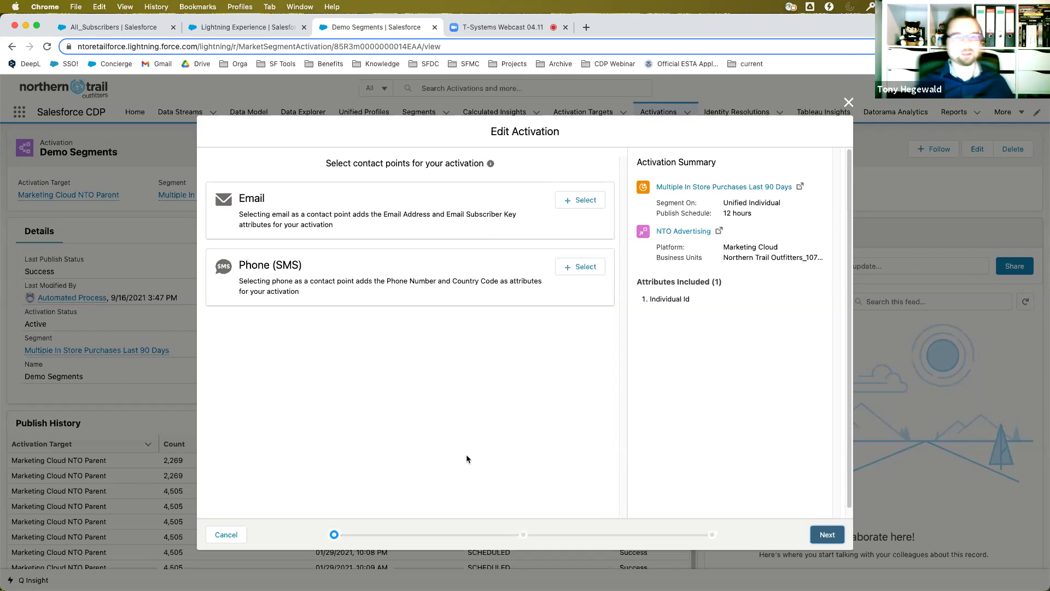
{"action": "left_click", "coordinate": [581, 200]}
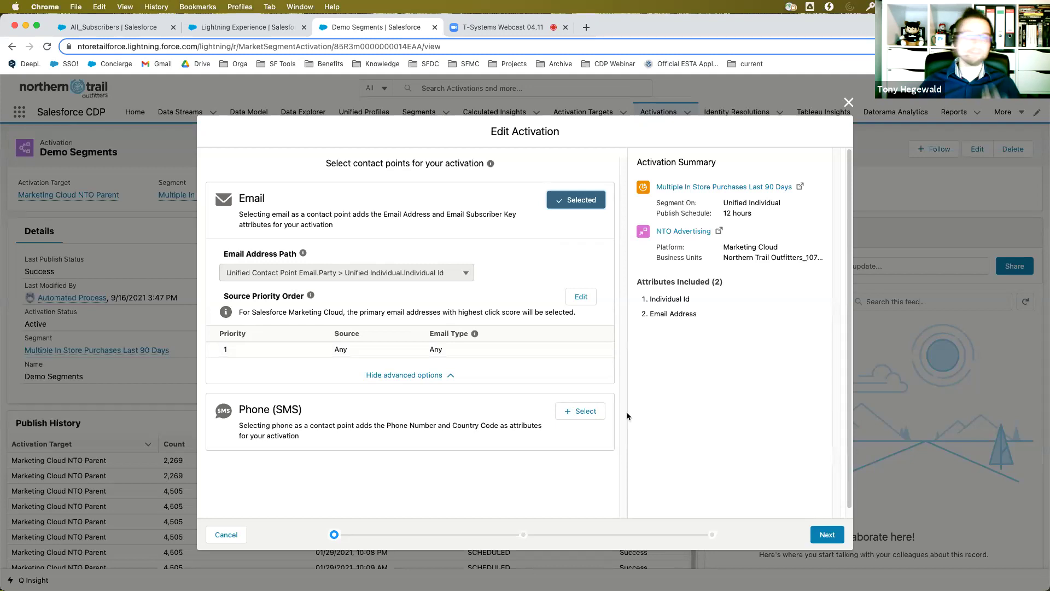
{"action": "left_click", "coordinate": [826, 535]}
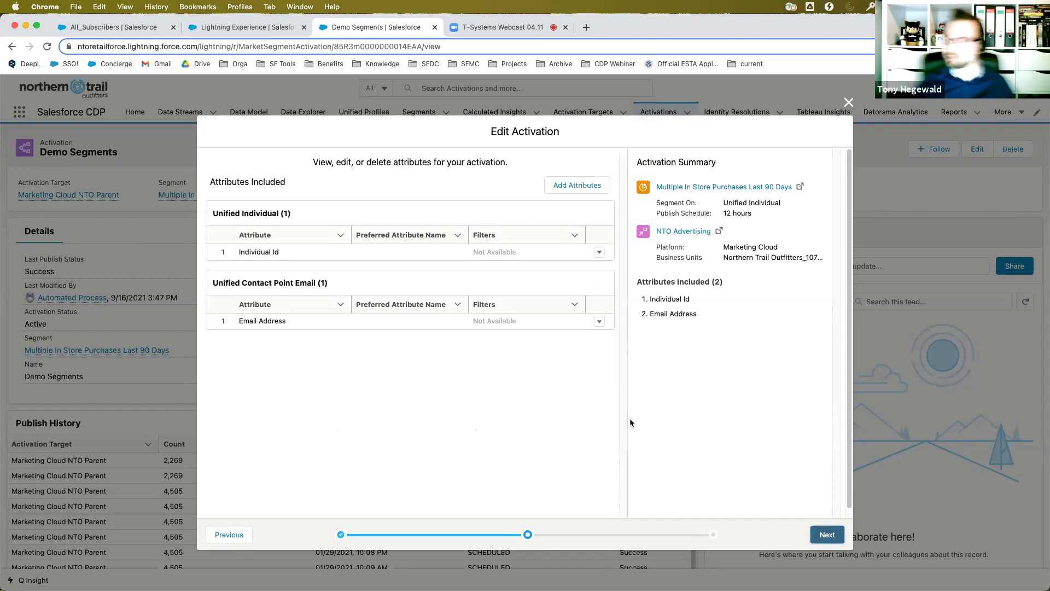
- Add the Unified Individual attributes Birth Date, First Name and Interest to the activation, and proceed to its name and description
{"action": "left_click", "coordinate": [583, 186]}
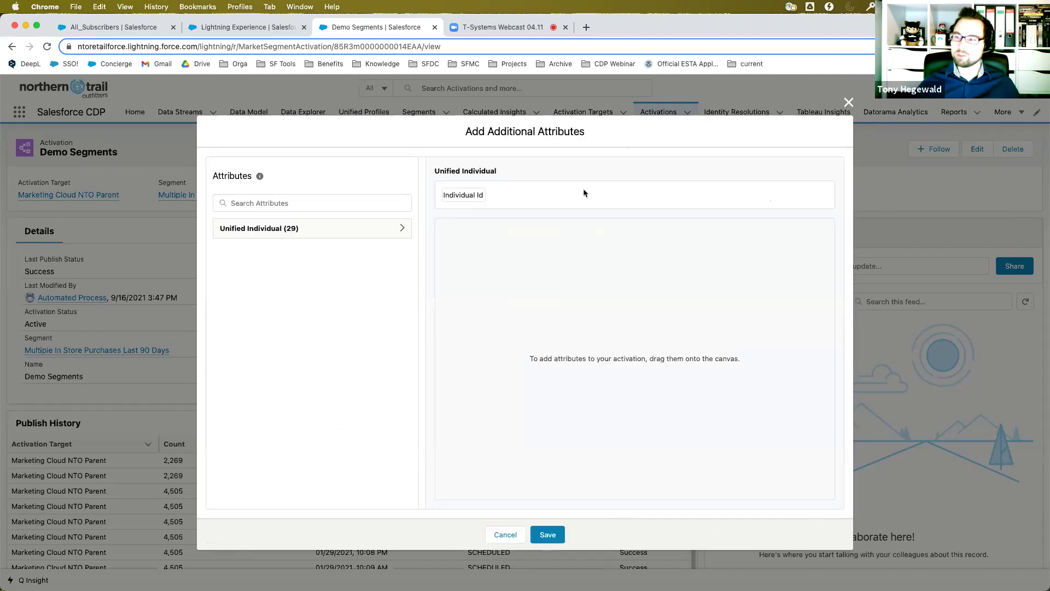
{"action": "left_click", "coordinate": [383, 229]}
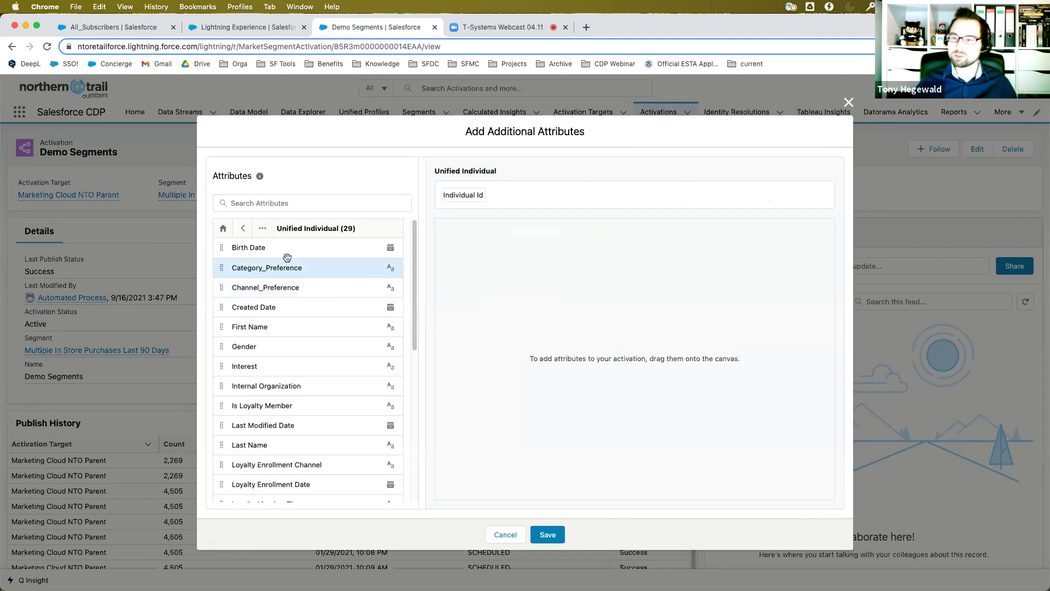
{"action": "left_click_drag", "start_coordinate": [280, 249], "coordinate": [520, 237]}
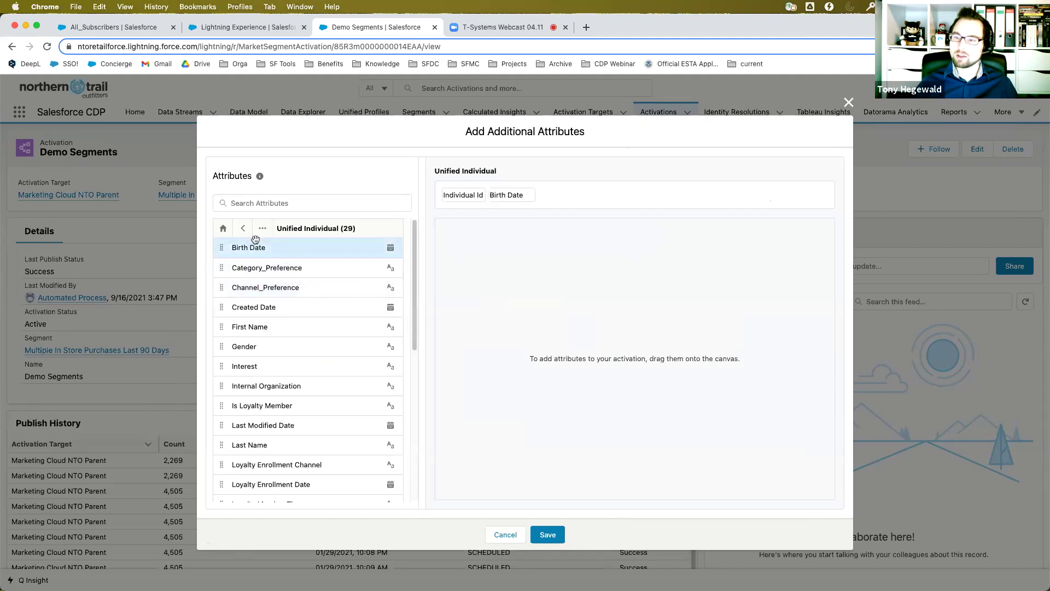
{"action": "left_click_drag", "start_coordinate": [281, 325], "coordinate": [628, 271]}
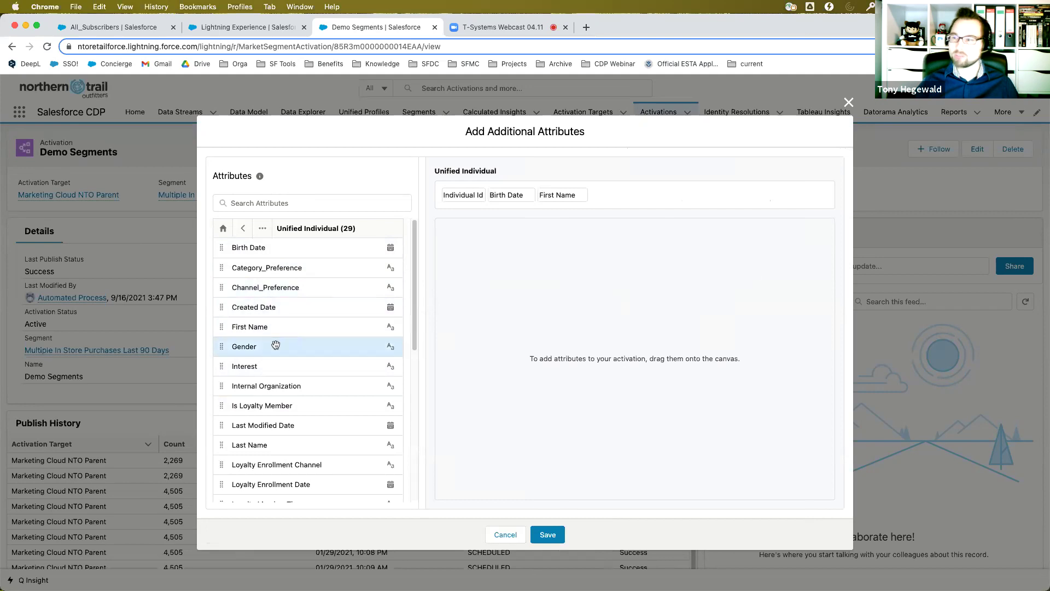
{"action": "left_click_drag", "start_coordinate": [276, 366], "coordinate": [656, 191]}
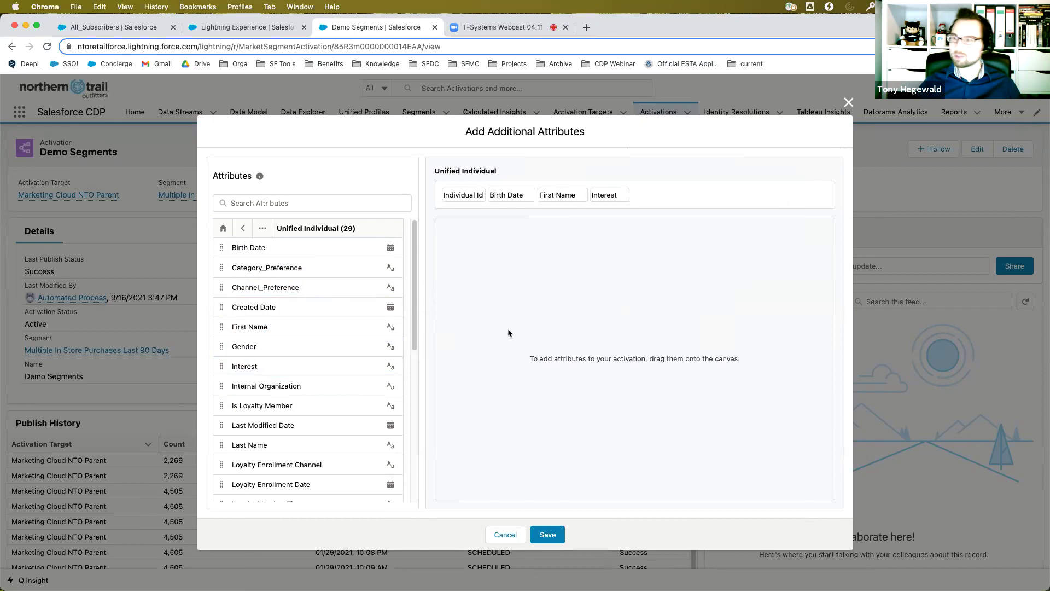
{"action": "left_click", "coordinate": [547, 535]}
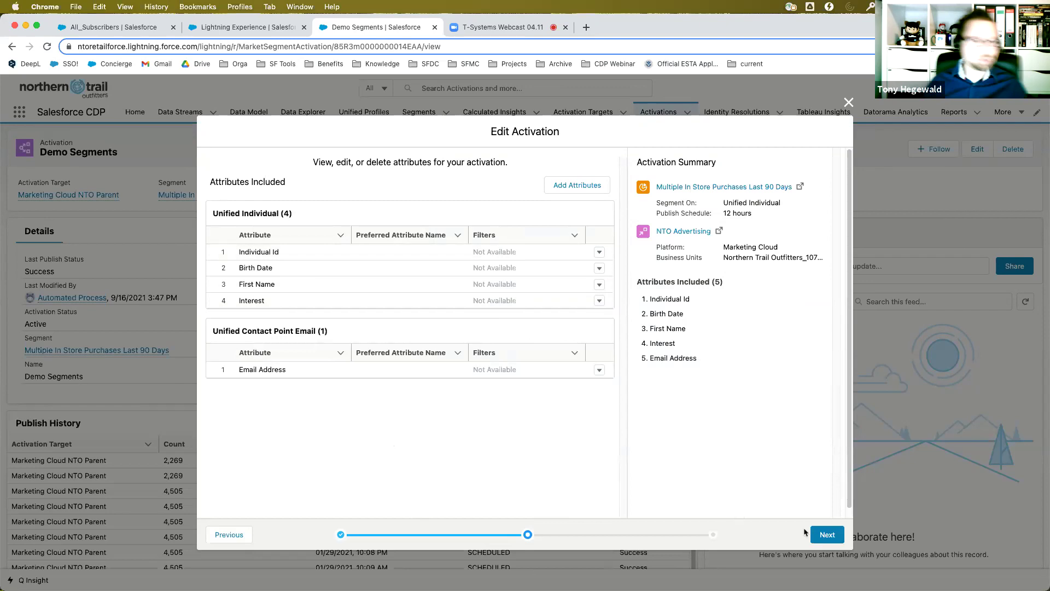
{"action": "left_click", "coordinate": [827, 535]}
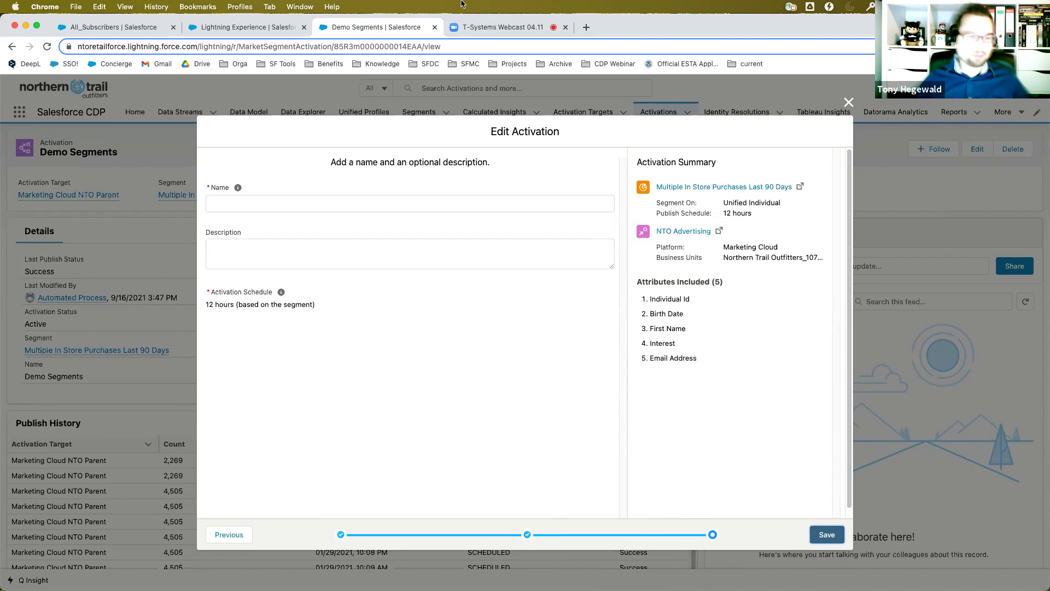
- Switch to the T-Systems Webcast 04.11 meeting in Zoom
{"action": "left_click", "coordinate": [472, 27]}
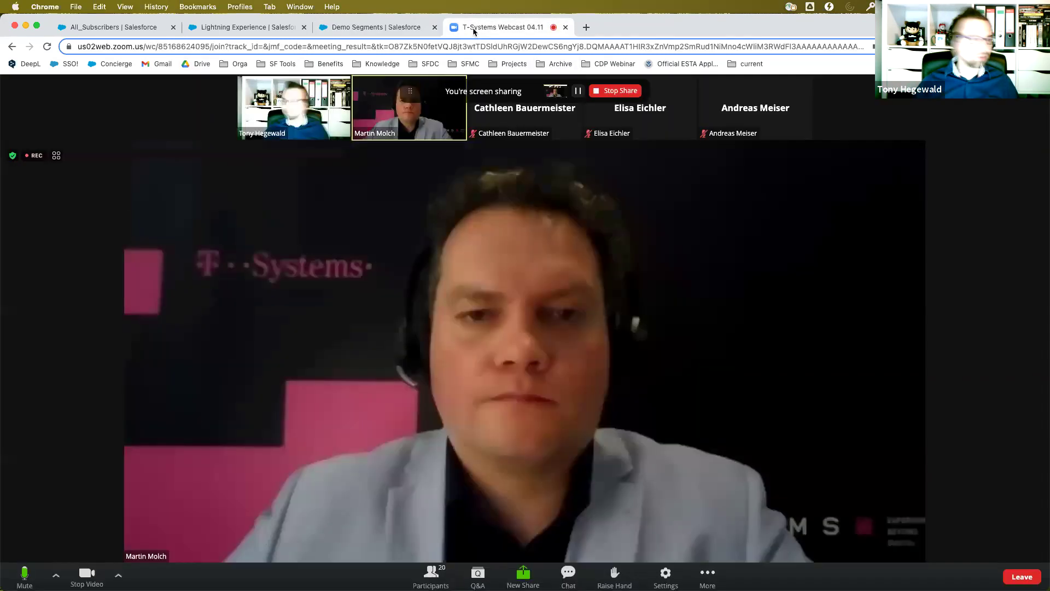